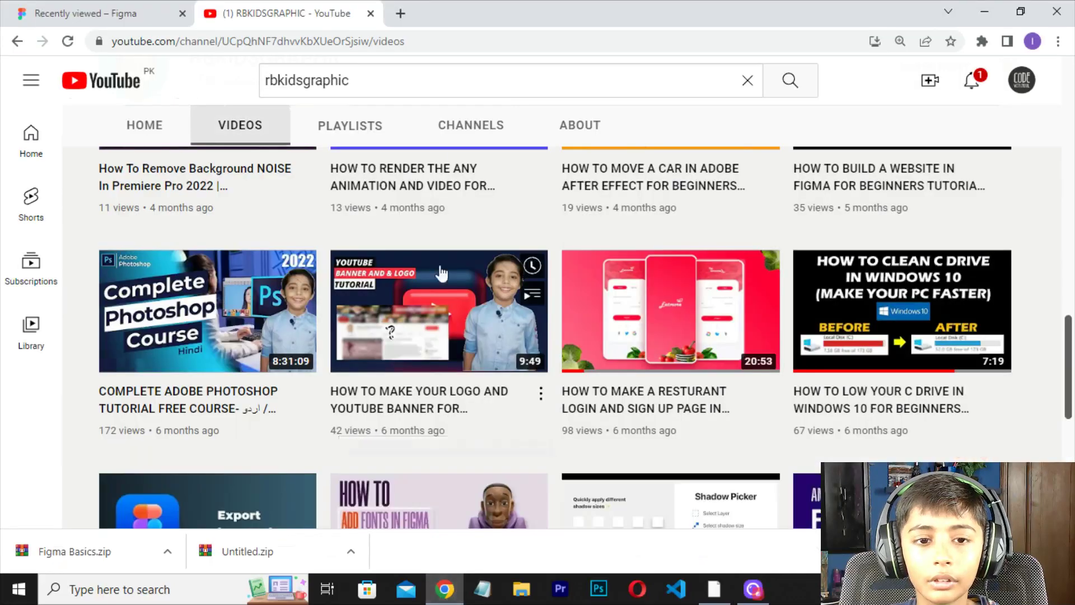
# - Open the Untitled RAYYAN website draft from Figma's recently viewed files
pyautogui.click(384, 13)
pyautogui.click(340, 11)
pyautogui.hotkey('ctrl', 'shift', 'Tab')
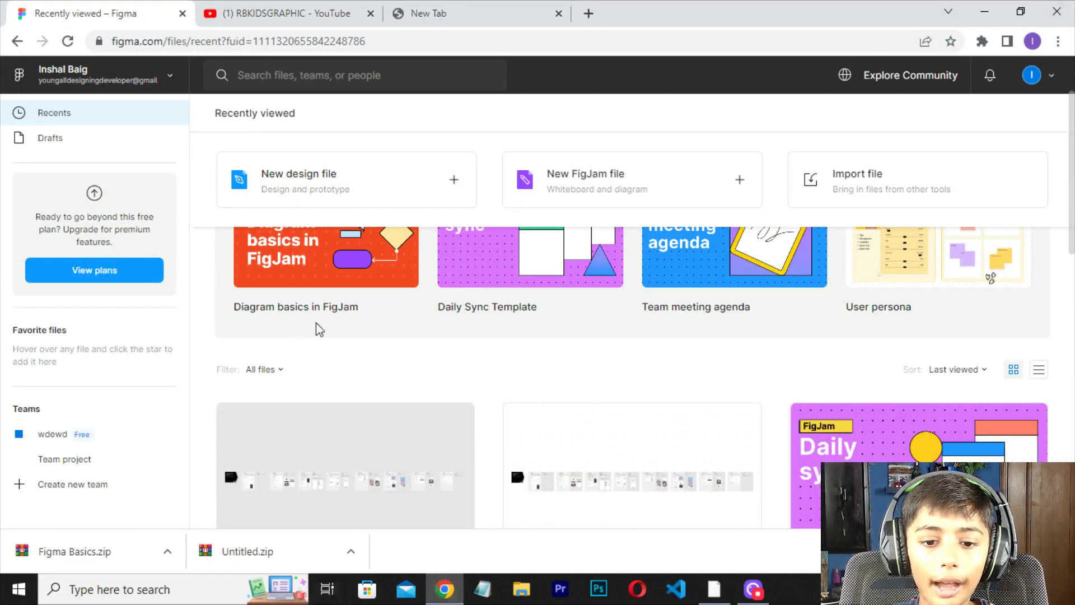
pyautogui.scroll(2, 455, 337)
pyautogui.scroll(-4, 868, 387)
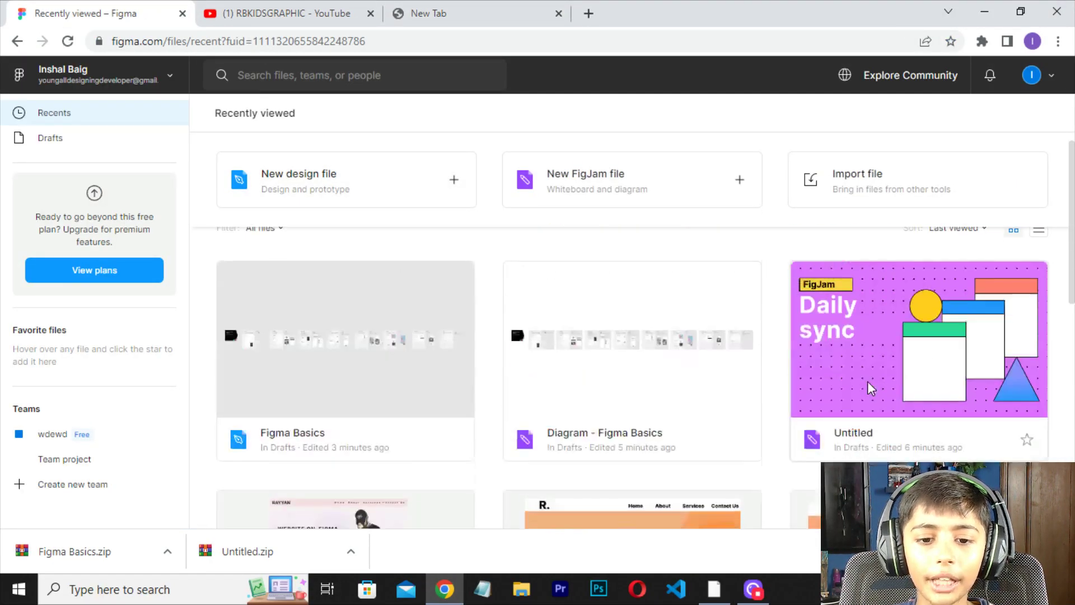
pyautogui.scroll(-5, 868, 386)
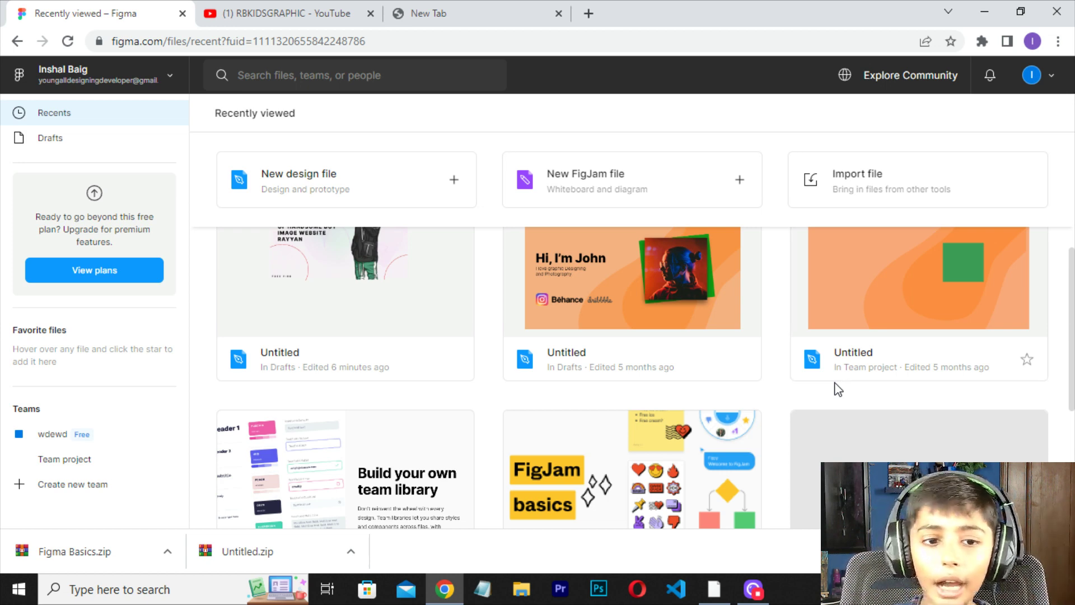
pyautogui.scroll(-3, 616, 492)
pyautogui.scroll(6, 595, 460)
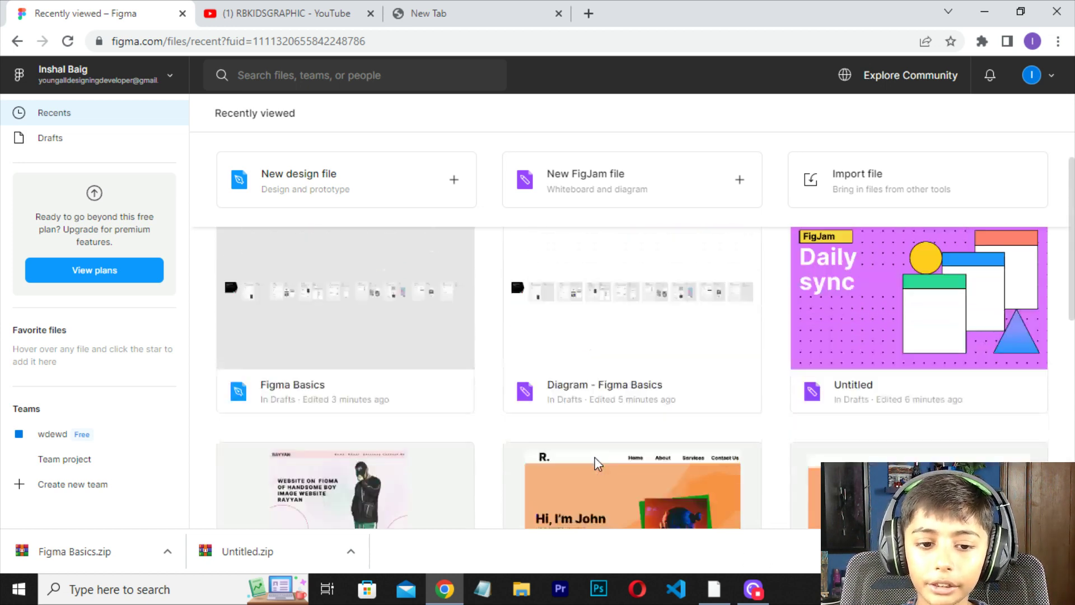
pyautogui.scroll(-6, 556, 389)
pyautogui.scroll(4, 521, 372)
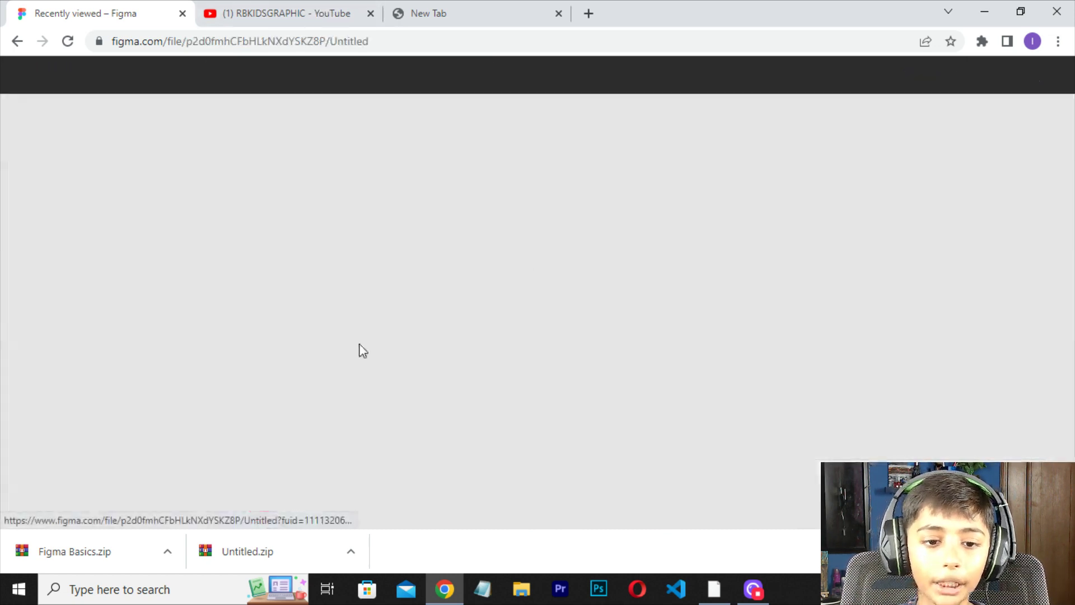
pyautogui.doubleClick(360, 349)
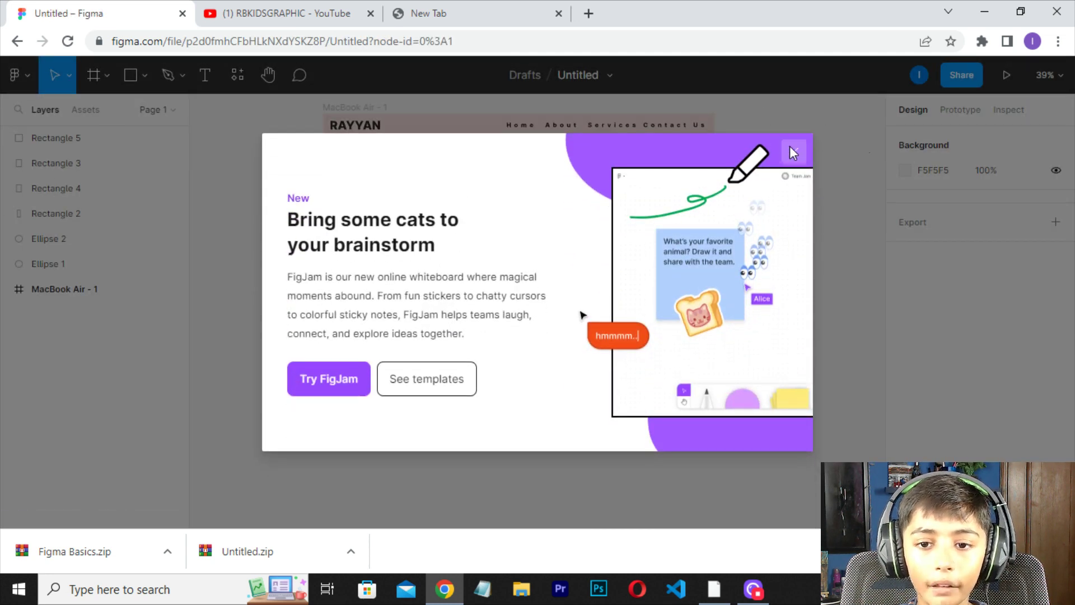
# - Dismiss the FigJam announcement popup over the RAYYAN mockup
pyautogui.click(792, 151)
pyautogui.scroll(2, 679, 175)
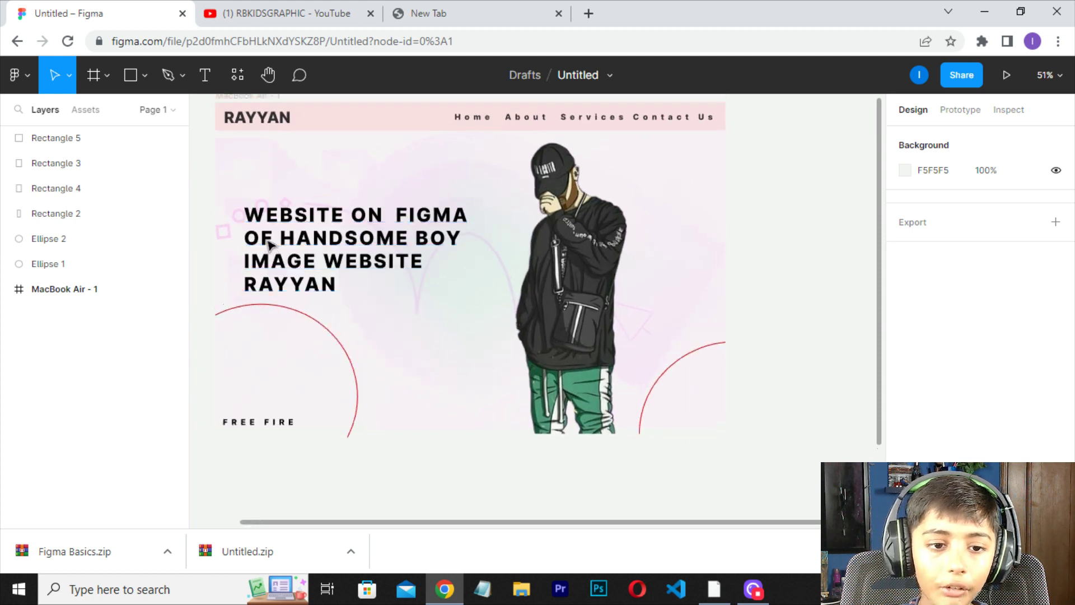
pyautogui.scroll(1, 291, 168)
pyautogui.scroll(2, 644, 163)
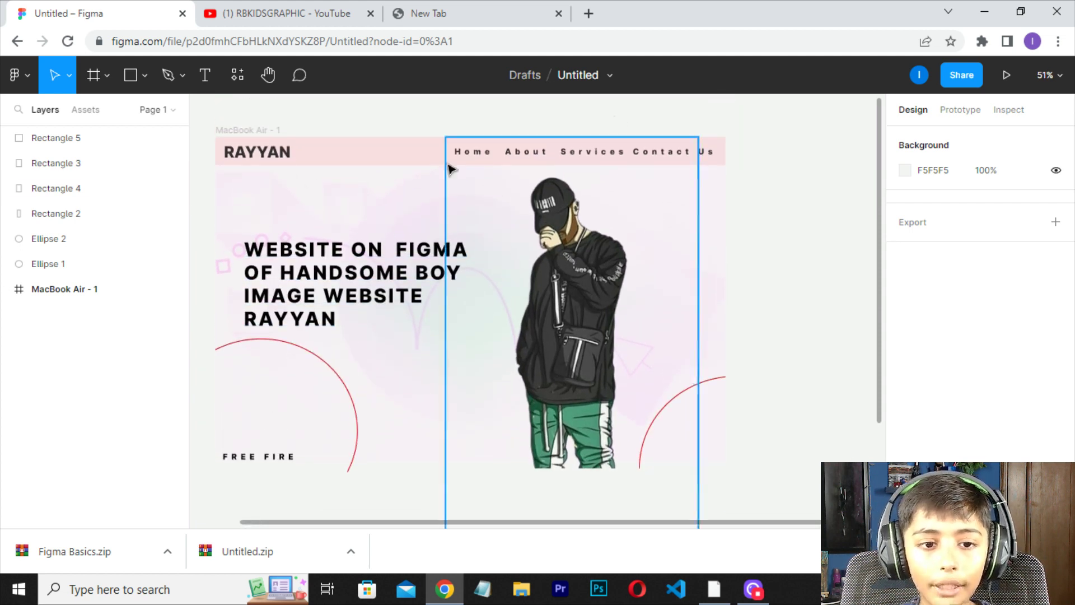
# - Select all eight design layers and bring up then close the File > Export list
pyautogui.hotkey('ctrl', 'a')
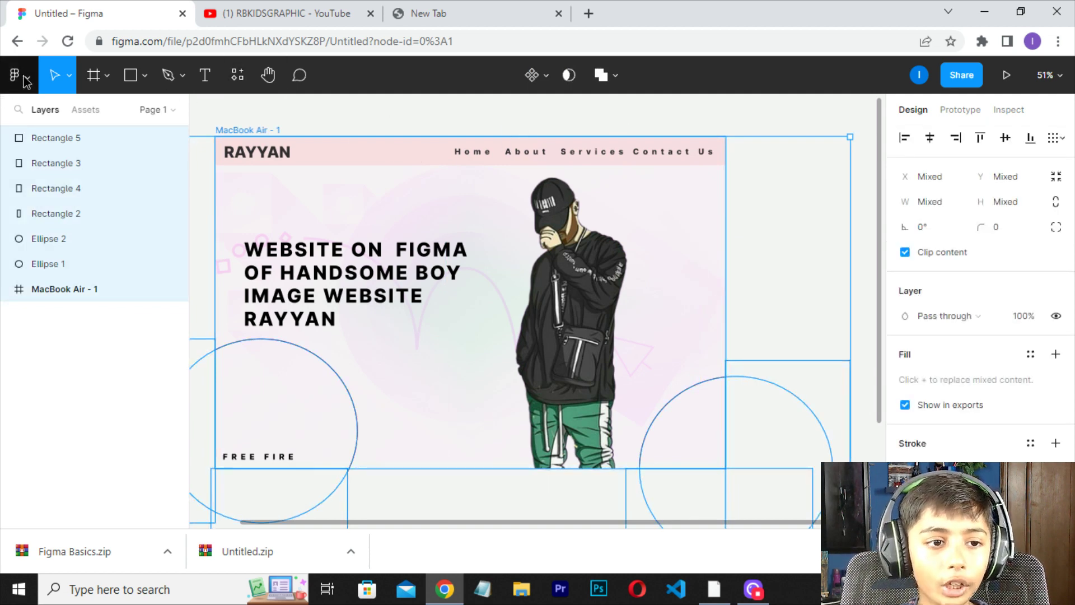
pyautogui.click(17, 75)
pyautogui.moveTo(76, 215)
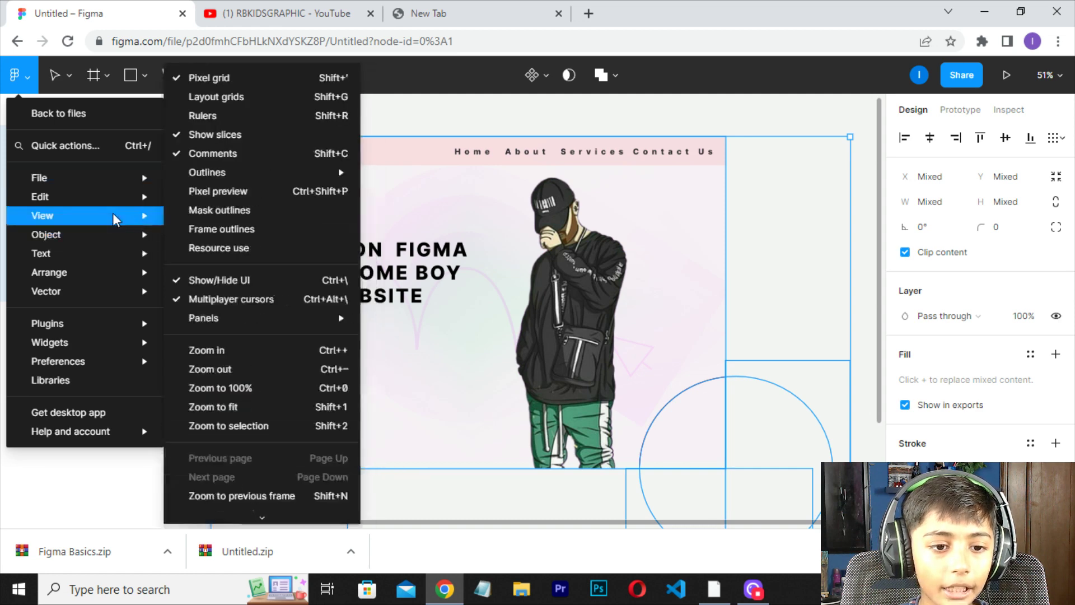
pyautogui.click(265, 350)
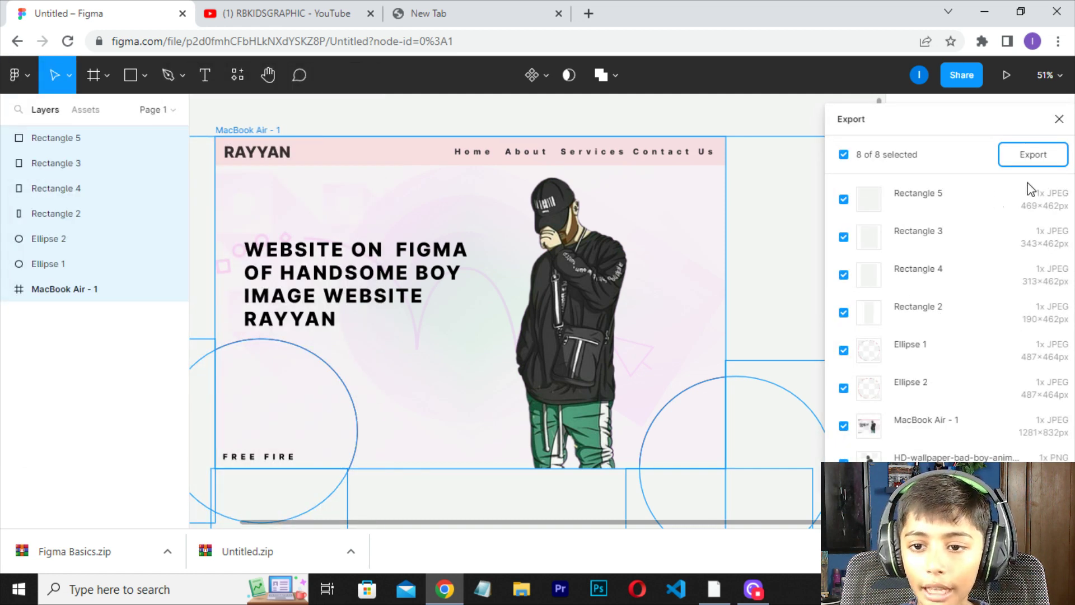
pyautogui.click(1058, 120)
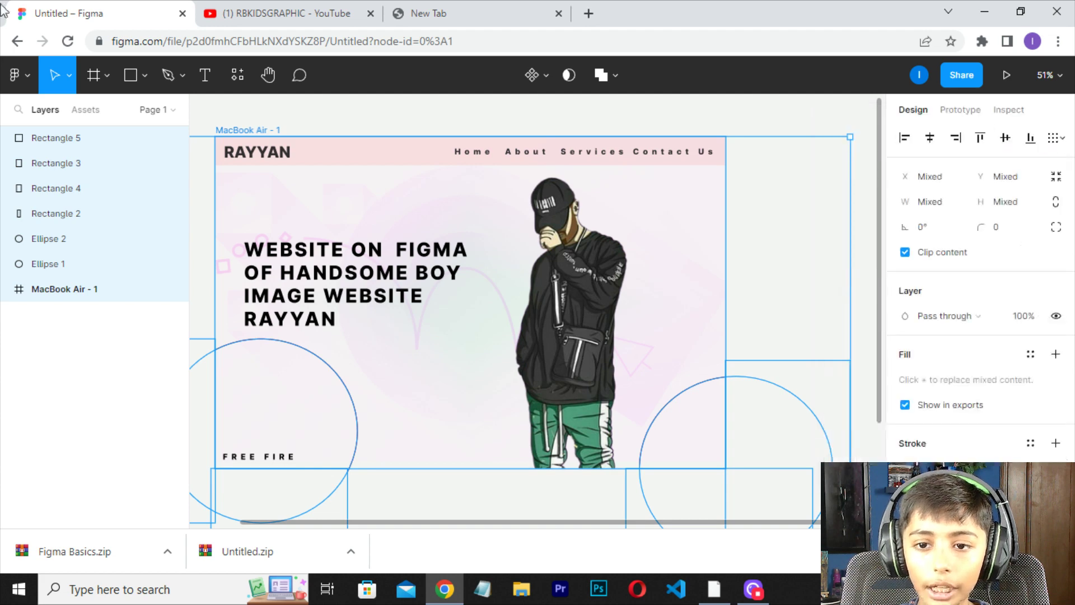
# - Export the frames to Untitled.pdf, preview it in the browser, then return to Figma
pyautogui.click(17, 75)
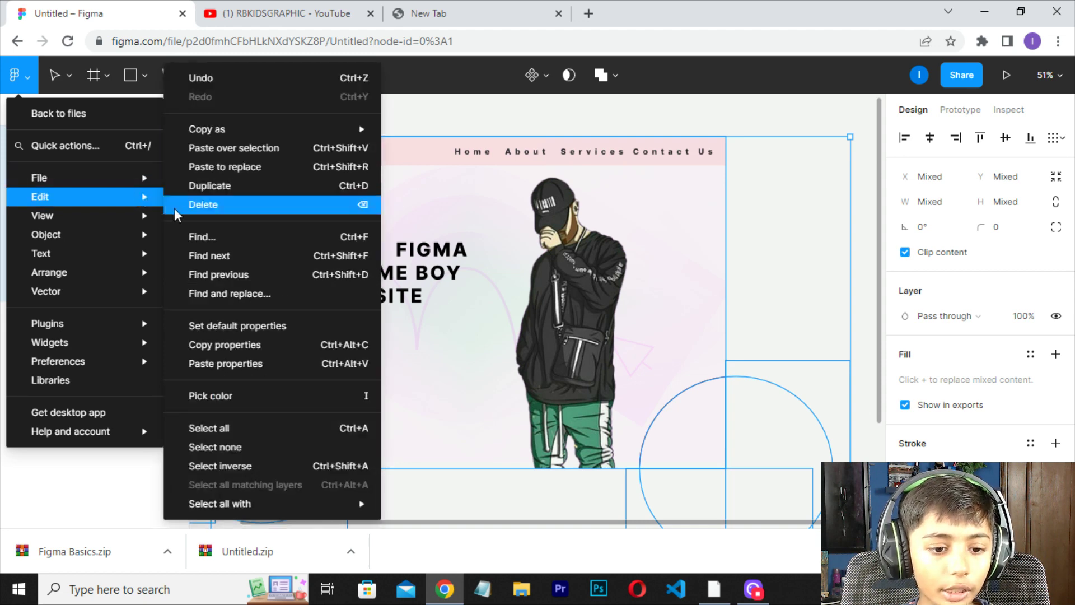
pyautogui.moveTo(39, 177)
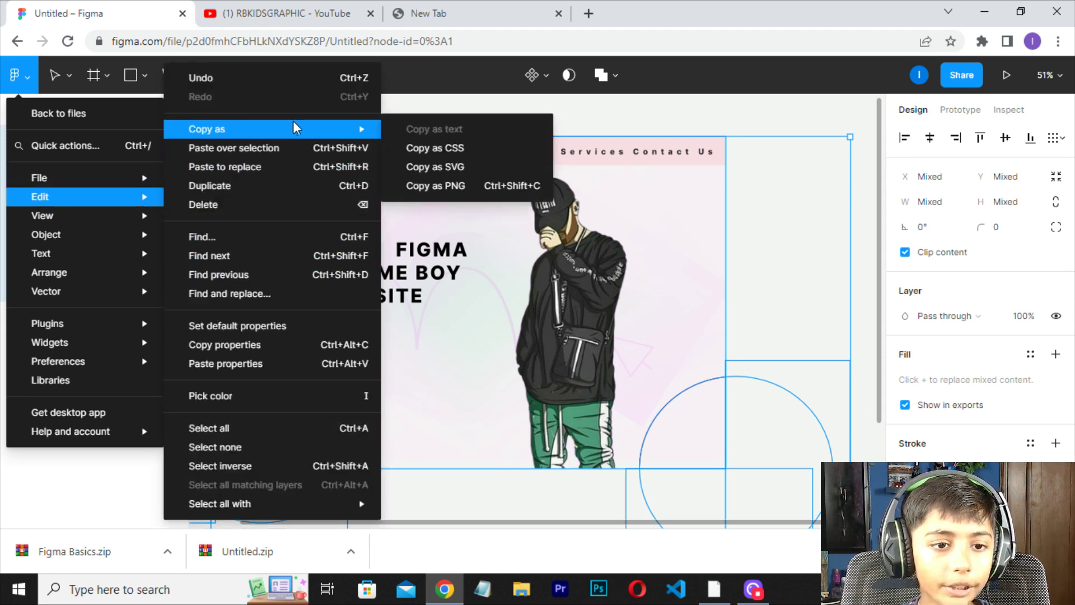
pyautogui.moveTo(84, 177)
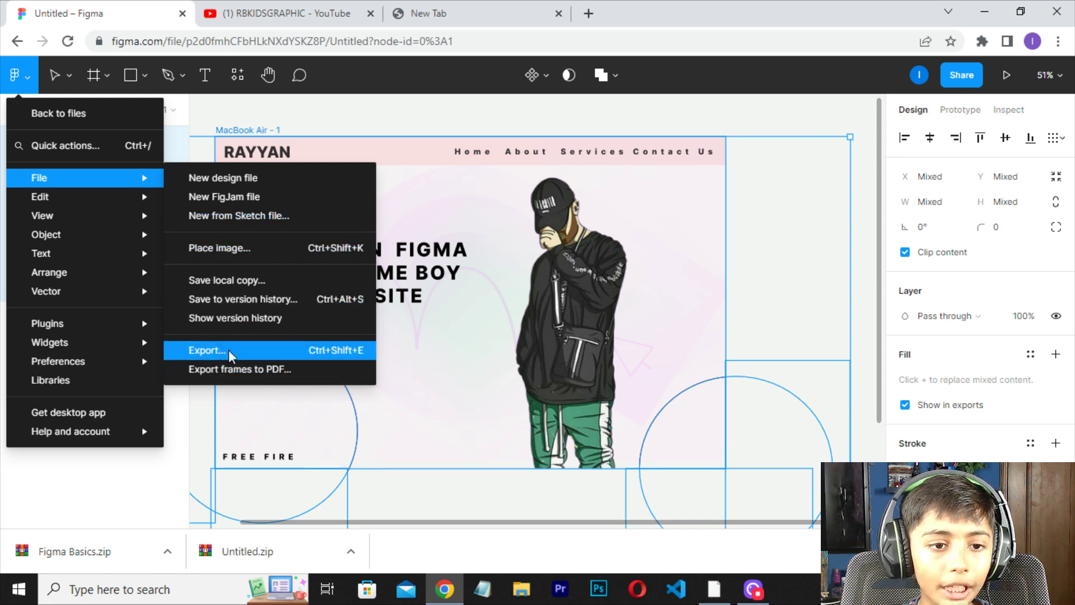
pyautogui.click(210, 371)
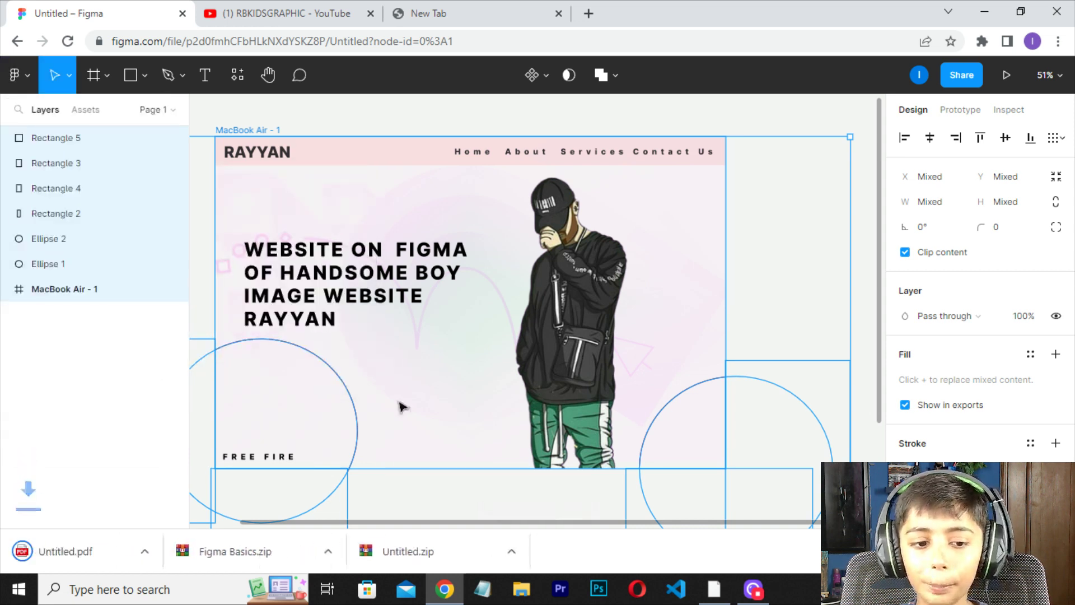
pyautogui.click(87, 542)
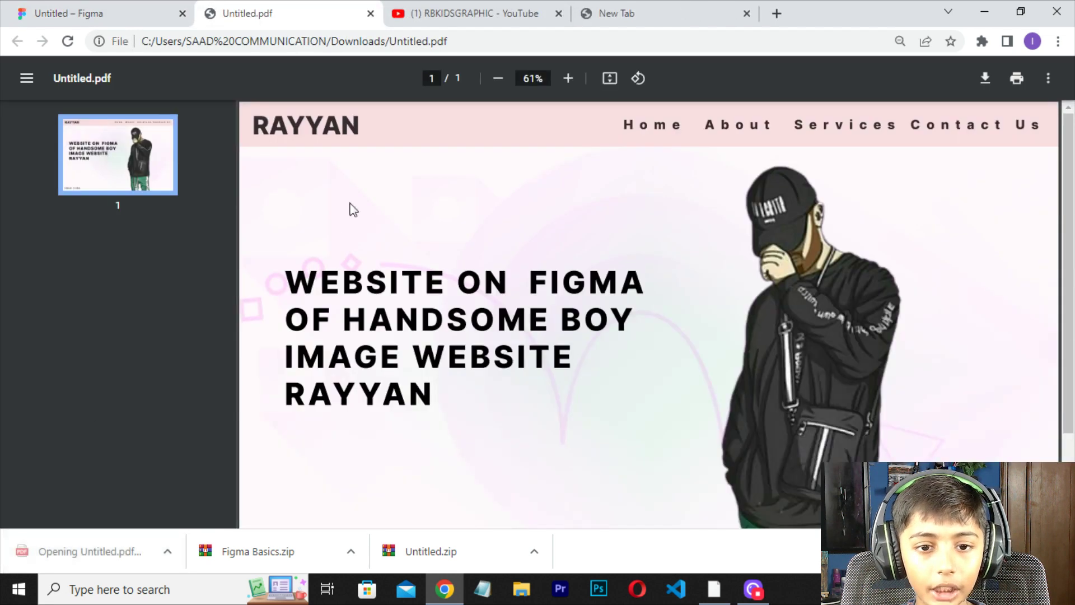
pyautogui.scroll(-2, 295, 300)
pyautogui.scroll(2, 295, 300)
pyautogui.click(475, 13)
pyautogui.click(101, 13)
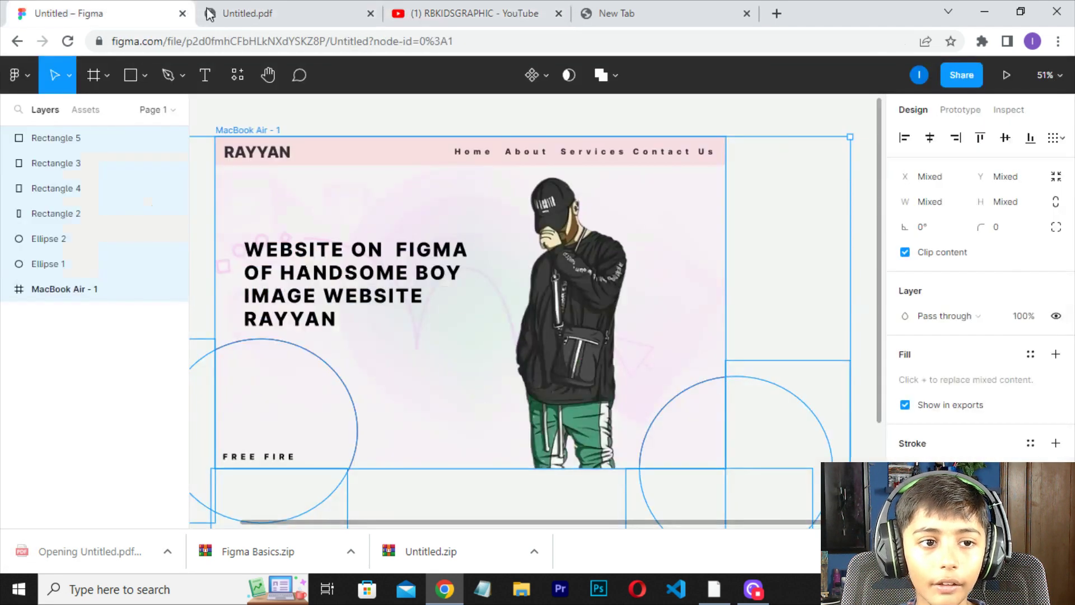
# - Switch the export format from PNG to JPG with a 'd' suffix
pyautogui.scroll(-1, 726, 354)
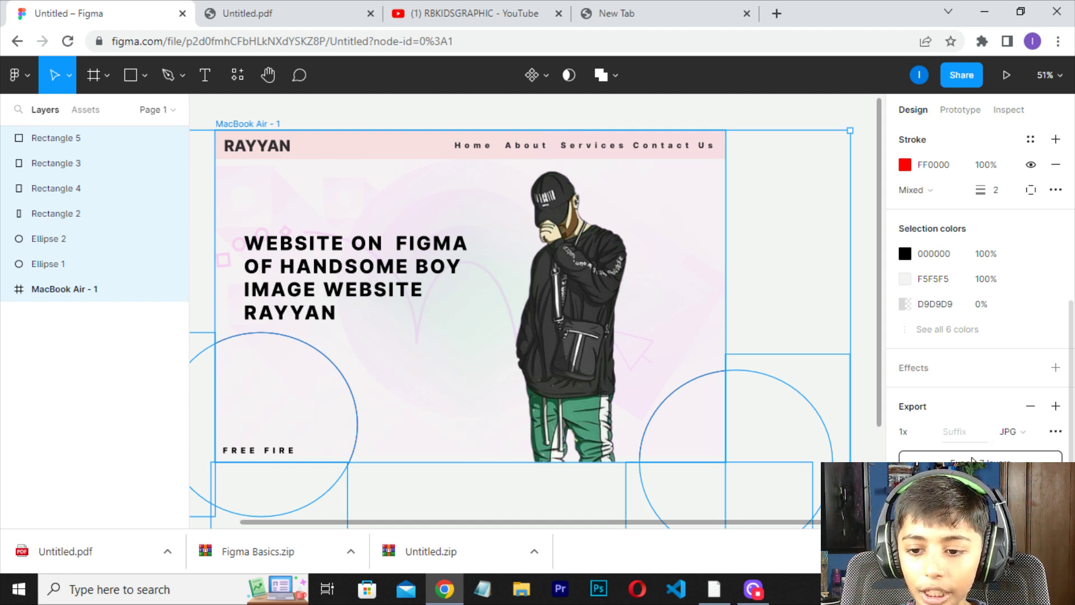
pyautogui.scroll(1, 1035, 421)
pyautogui.scroll(-1, 980, 280)
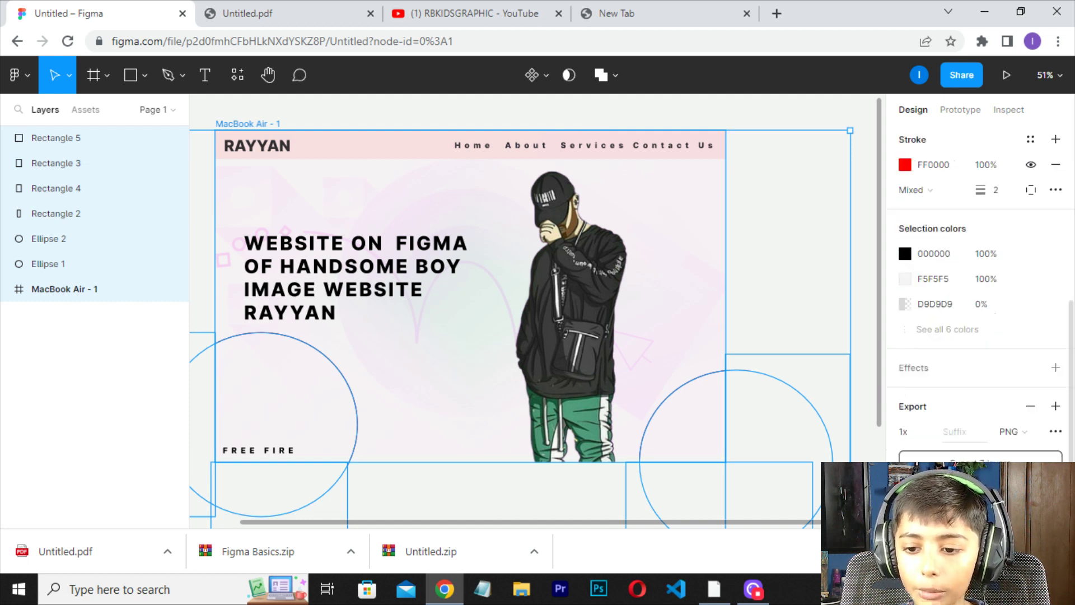
pyautogui.click(1013, 432)
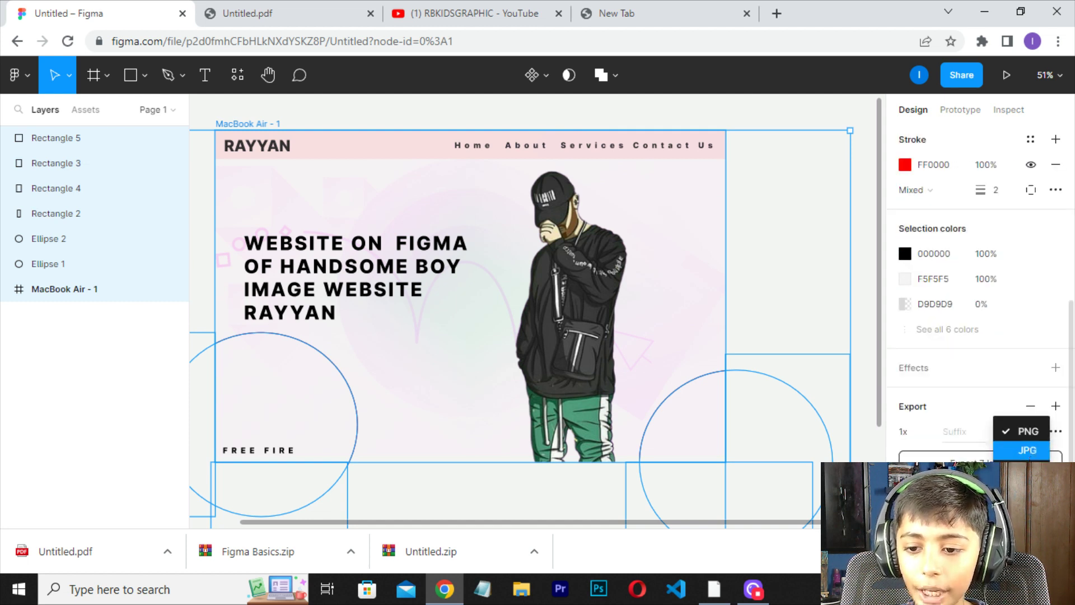
pyautogui.click(1029, 450)
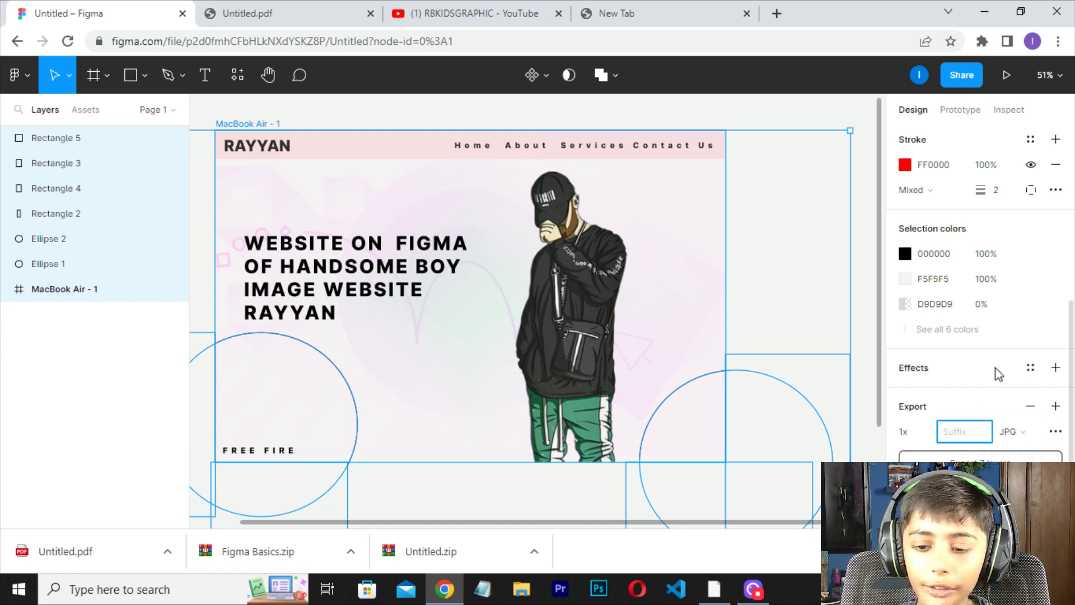
pyautogui.write('d')
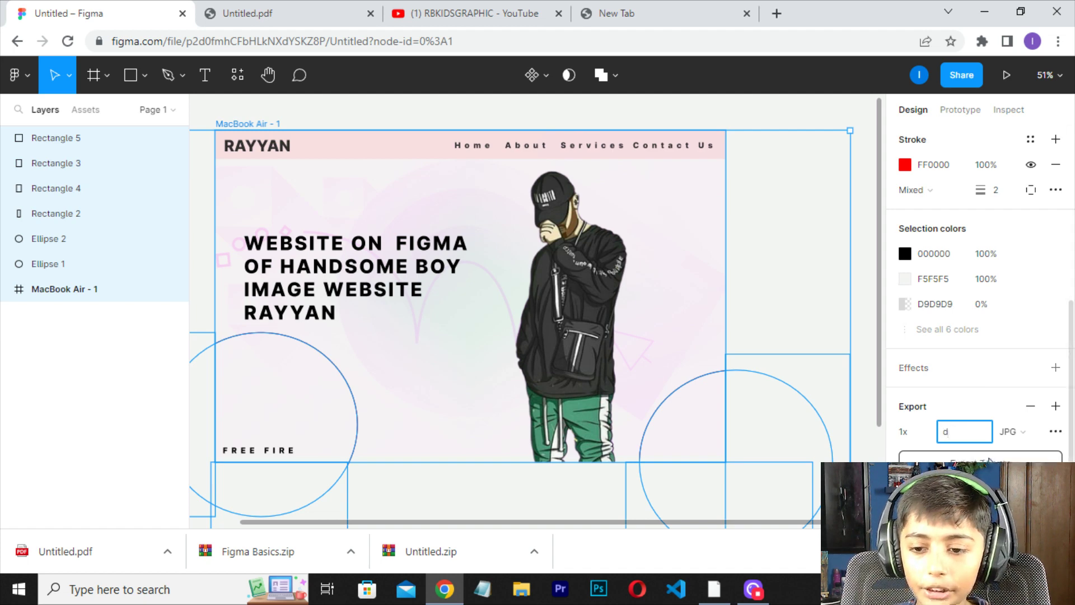
pyautogui.click(772, 110)
# - Recolour the header bar fill, trying red FF0000, then settling on grey B4B4B4
pyautogui.click(384, 141)
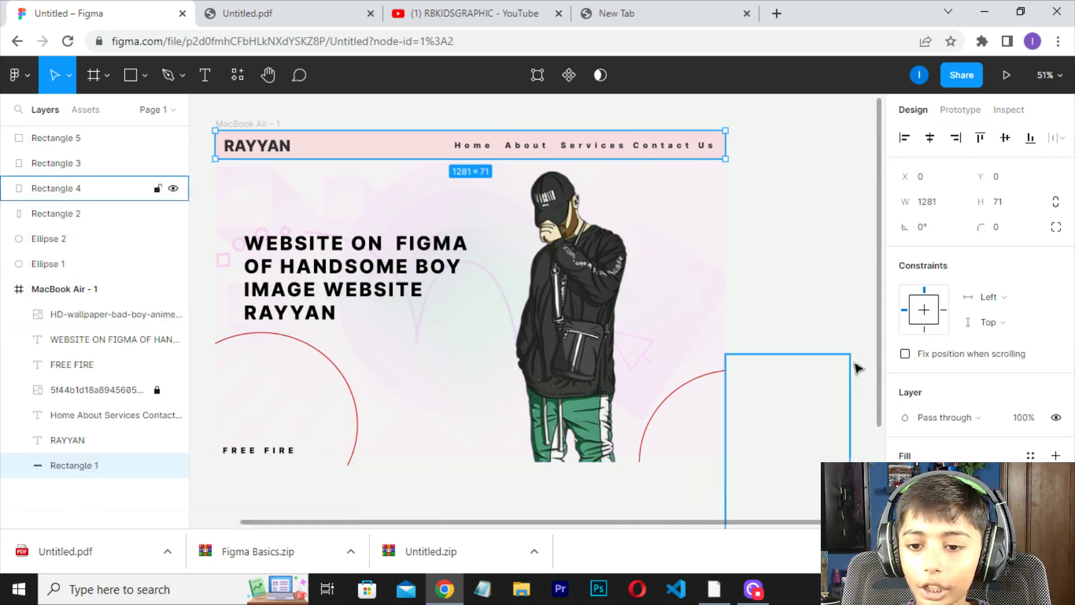
pyautogui.scroll(-3, 728, 392)
pyautogui.scroll(-2, 910, 378)
pyautogui.click(916, 363)
pyautogui.click(906, 354)
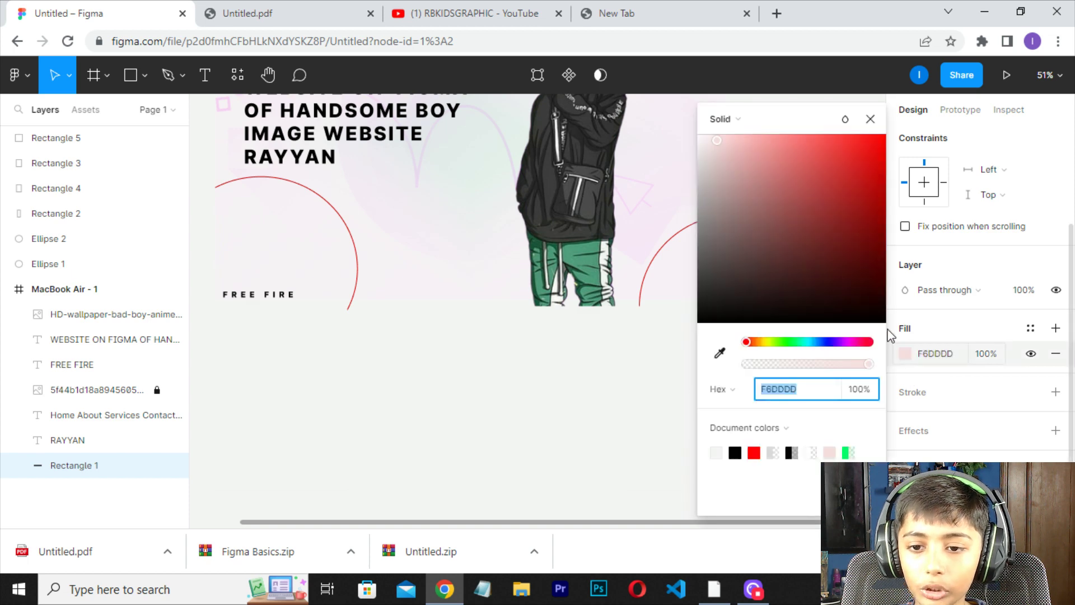
pyautogui.write('FF0000')
pyautogui.press('Return')
pyautogui.scroll(7, 504, 487)
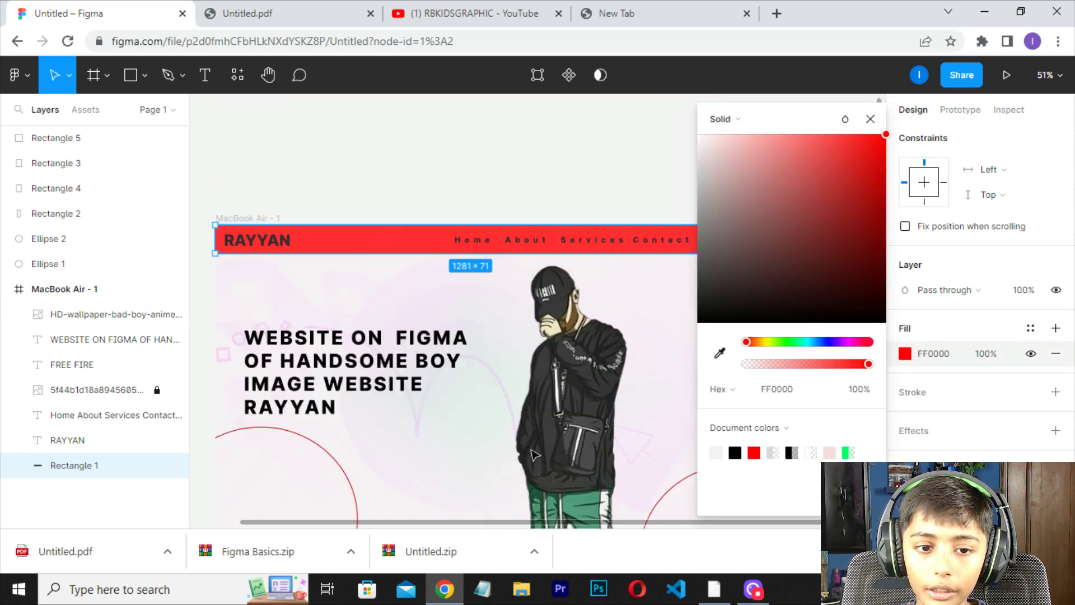
pyautogui.moveTo(748, 264)
pyautogui.mouseDown()
pyautogui.moveTo(730, 125)
pyautogui.moveTo(683, 202)
pyautogui.mouseUp()
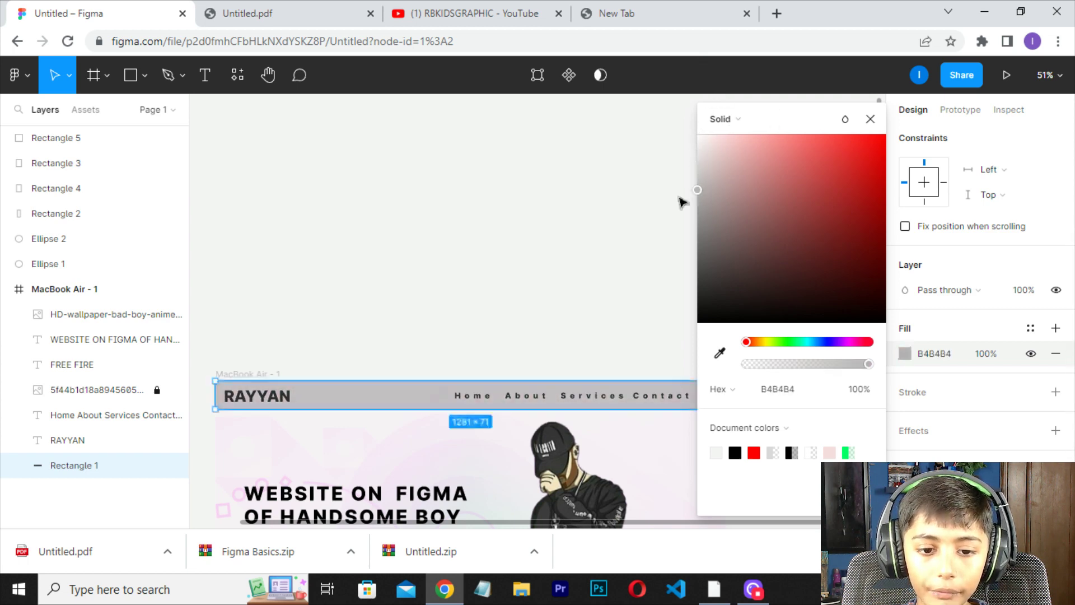
pyautogui.click(674, 205)
# - Select all design layers, scroll through them, then clear the selection
pyautogui.scroll(-5, 673, 224)
pyautogui.hotkey('ctrl', 'a')
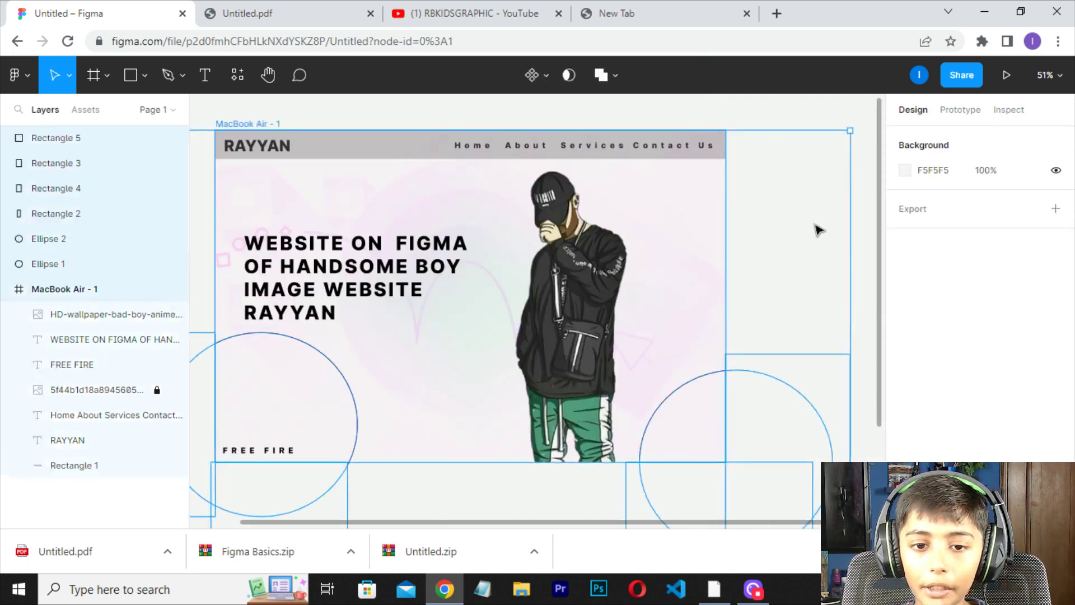
pyautogui.scroll(-2, 816, 228)
pyautogui.scroll(-3, 906, 295)
pyautogui.scroll(1, 248, 403)
pyautogui.scroll(1, 295, 329)
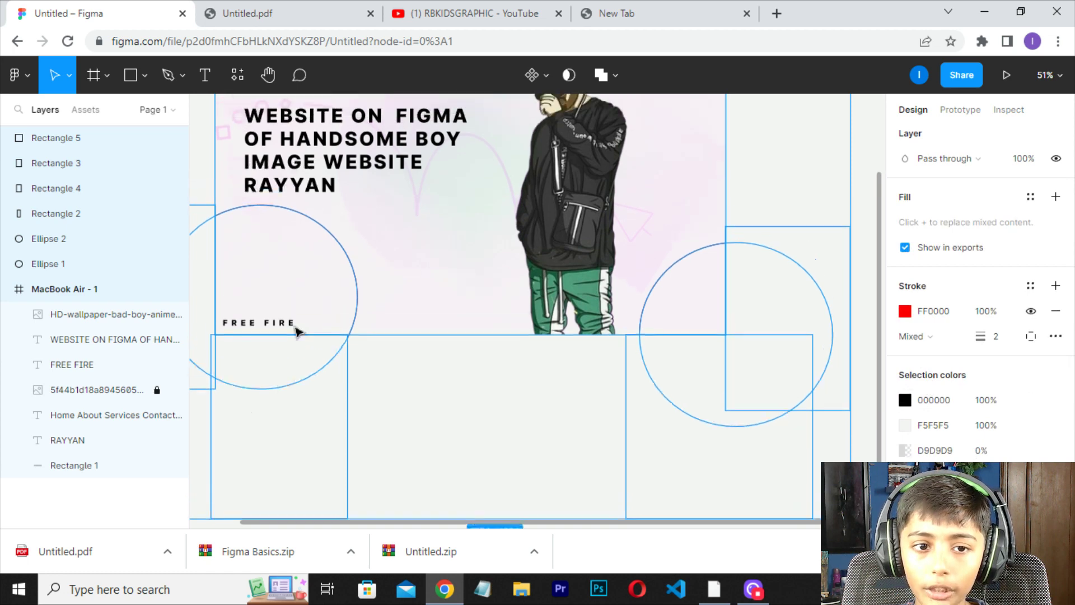
pyautogui.scroll(2, 322, 203)
pyautogui.scroll(2, 322, 203)
pyautogui.click(545, 139)
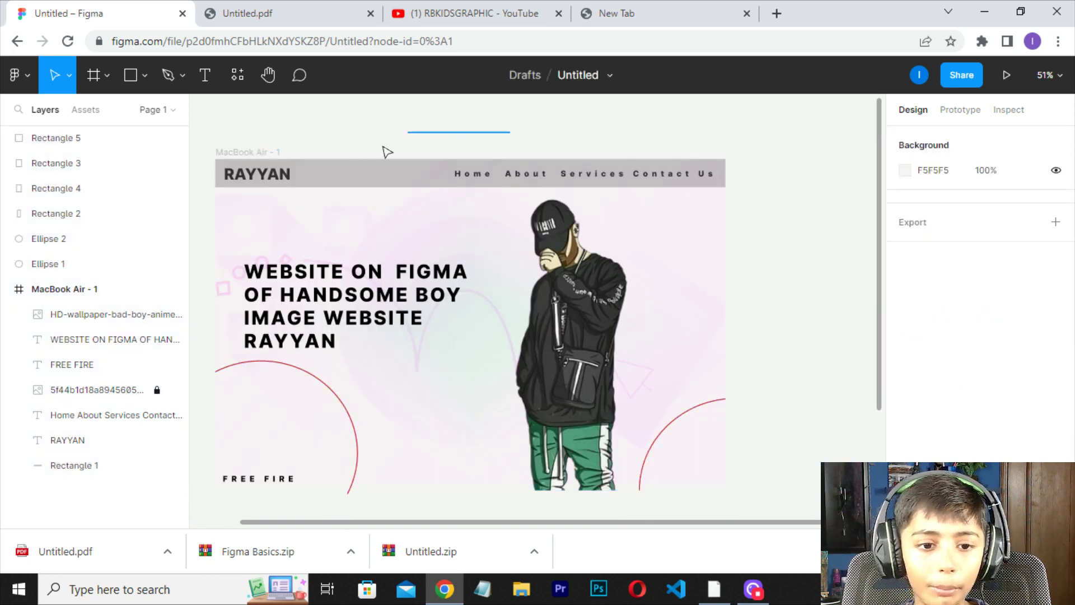
# - Select every layer inside the RAYYAN mockup frame
pyautogui.click(405, 184)
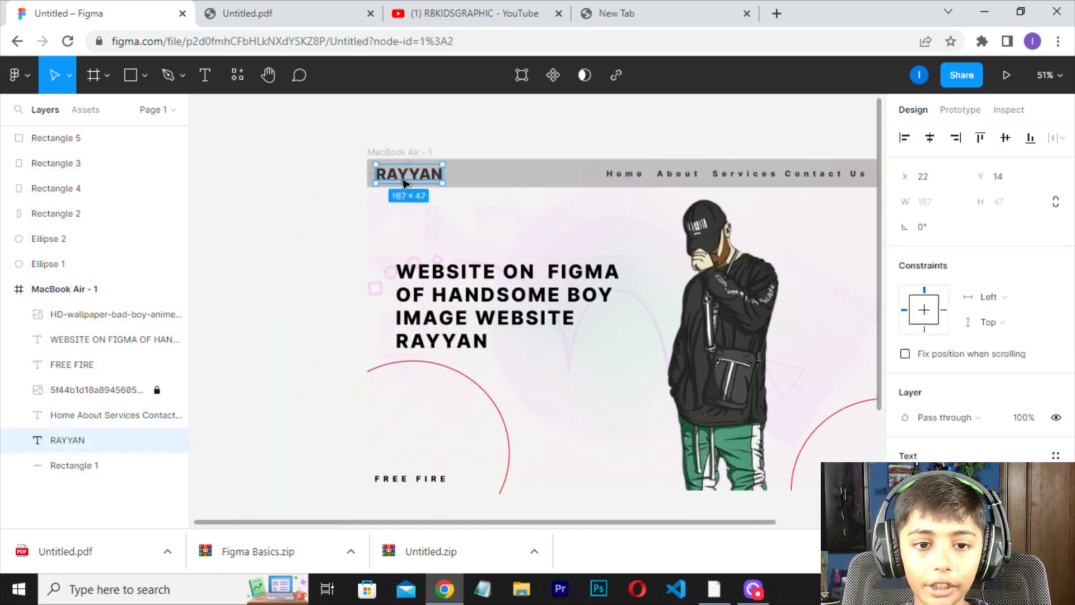
pyautogui.moveTo(336, 161)
pyautogui.mouseDown()
pyautogui.moveTo(263, 374)
pyautogui.moveTo(93, 176)
pyautogui.mouseUp()
pyautogui.press('Escape')
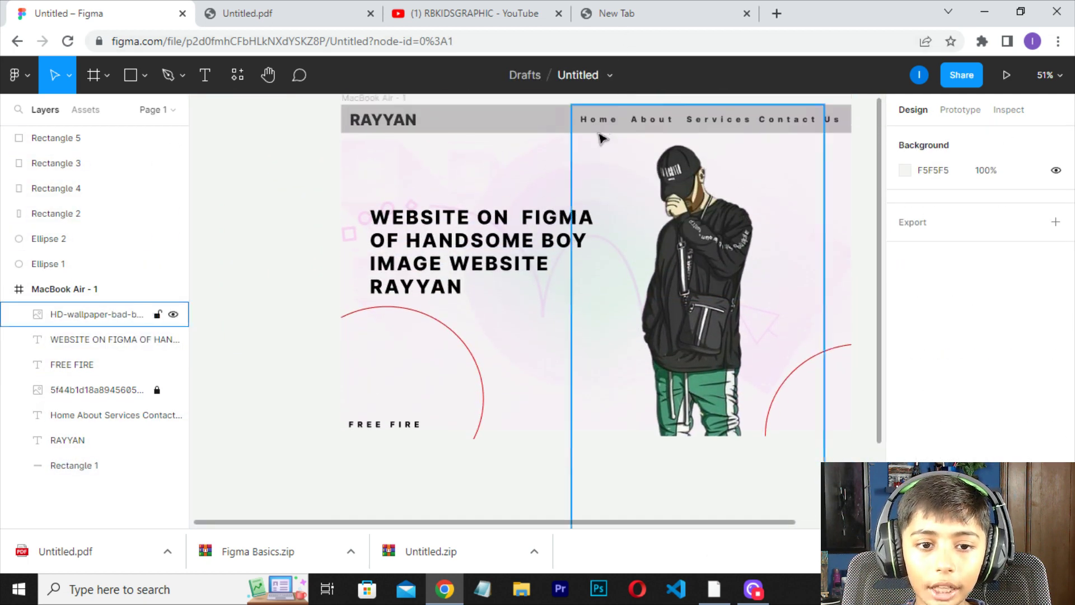
pyautogui.click(600, 138)
pyautogui.hotkey('ctrl', 'a')
pyautogui.scroll(-2, 946, 426)
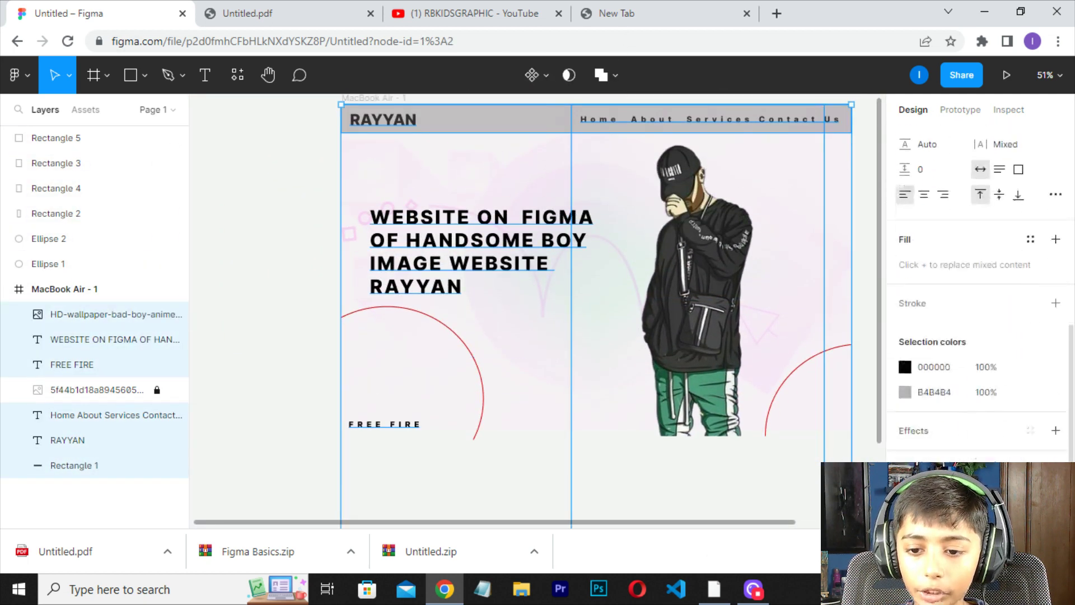
pyautogui.scroll(-2, 946, 392)
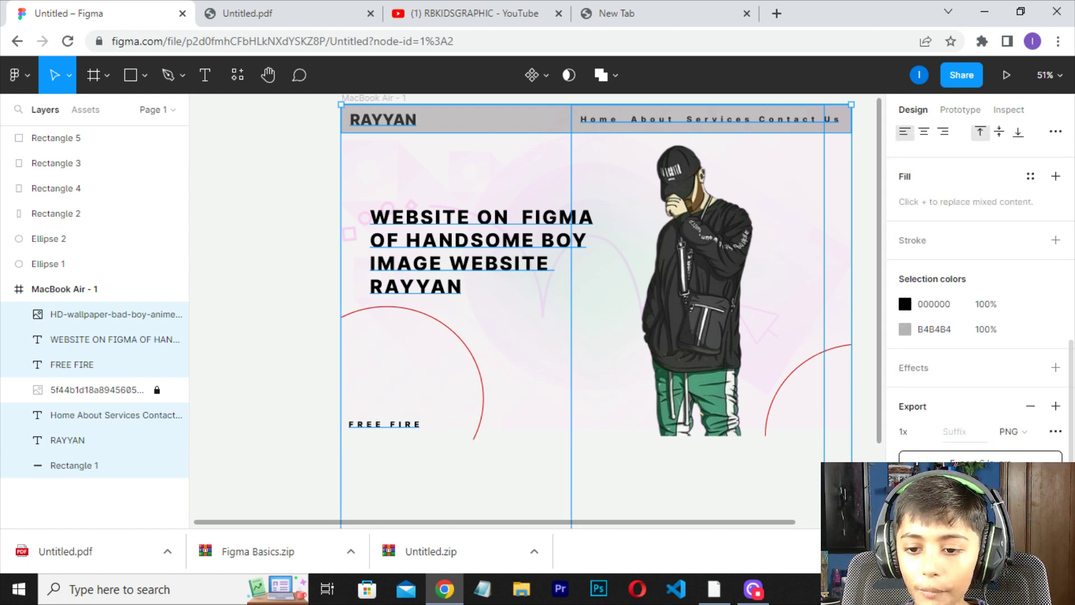
# - Export the selected layers as 512w PNGs into the Untitled (1).zip download
pyautogui.click(909, 431)
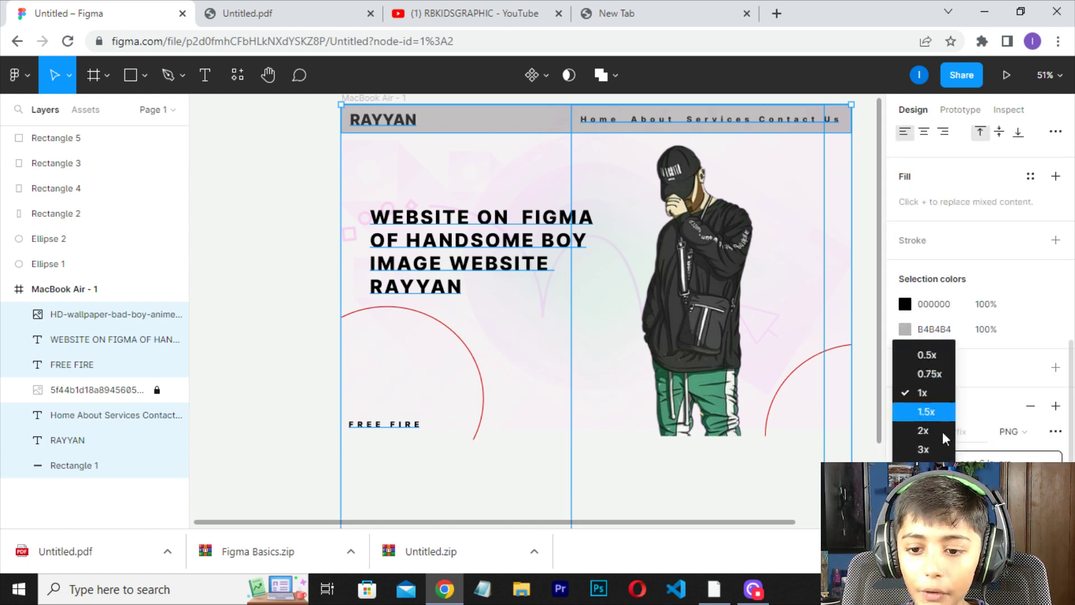
pyautogui.click(924, 487)
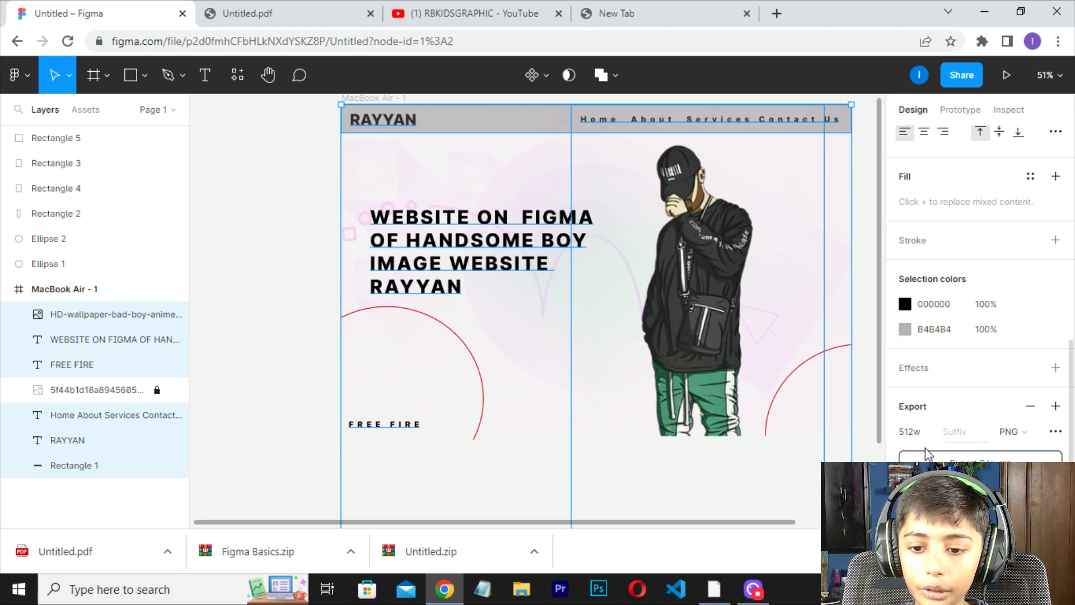
pyautogui.click(940, 458)
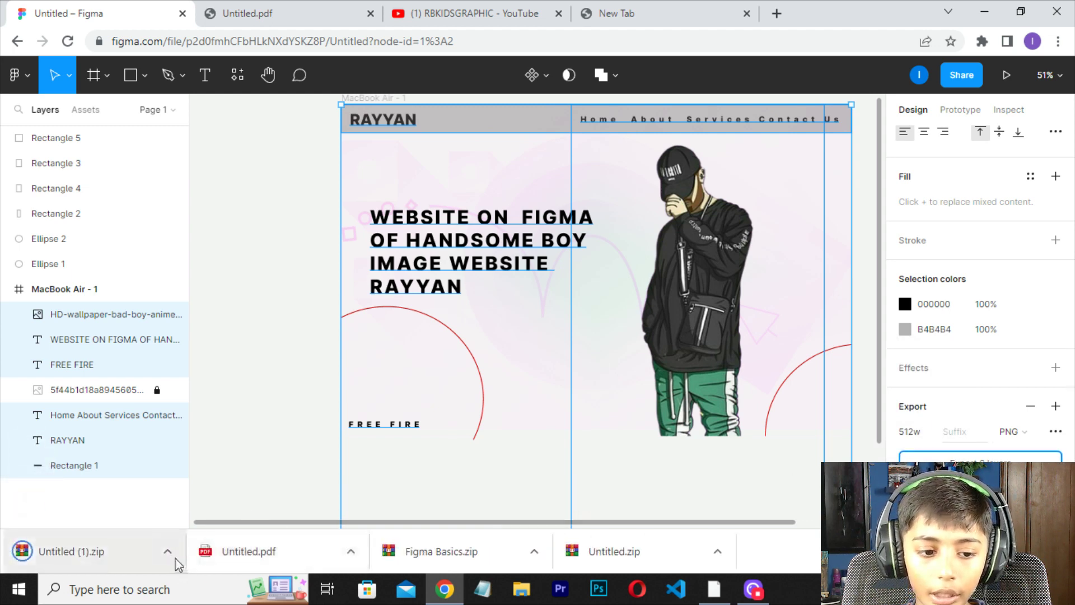
pyautogui.click(167, 550)
pyautogui.click(522, 589)
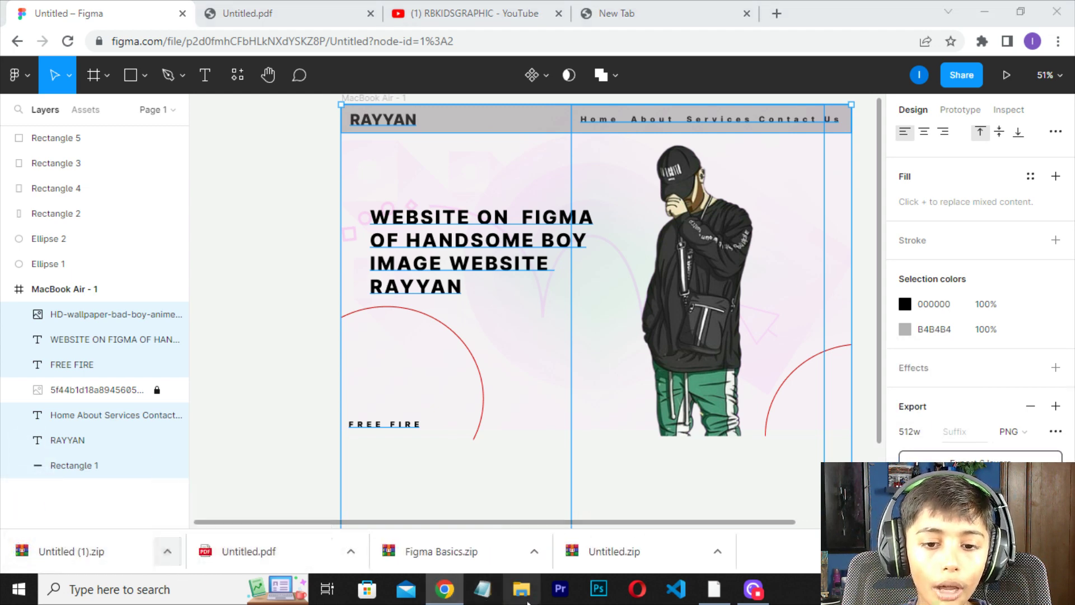
# - Extract Untitled (1).zip in Downloads, replacing existing files, and open the extracted folder
pyautogui.click(101, 292)
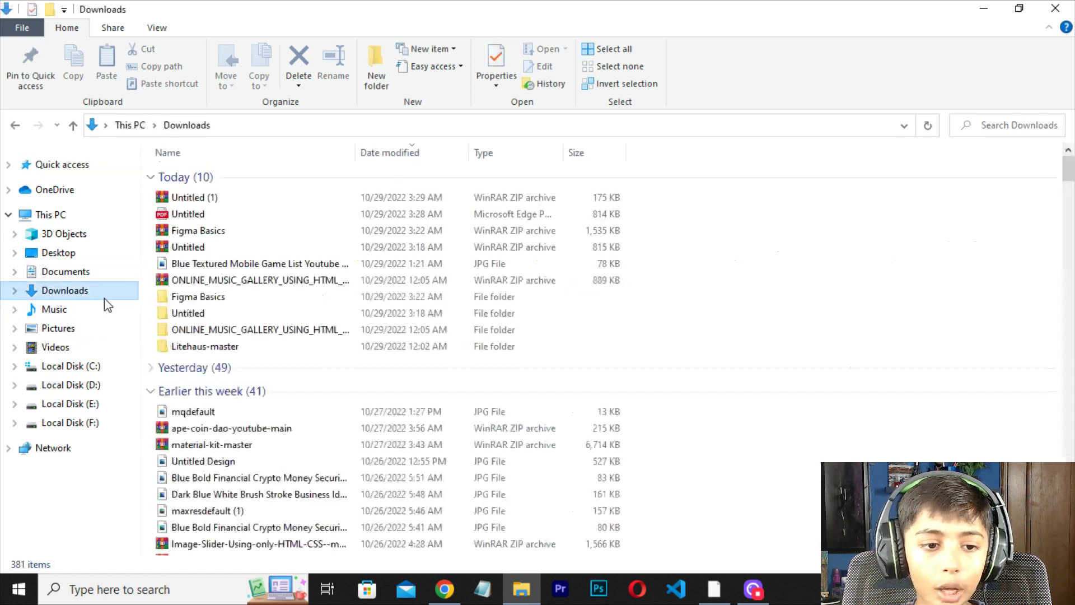
pyautogui.click(220, 202)
pyautogui.rightClick(220, 202)
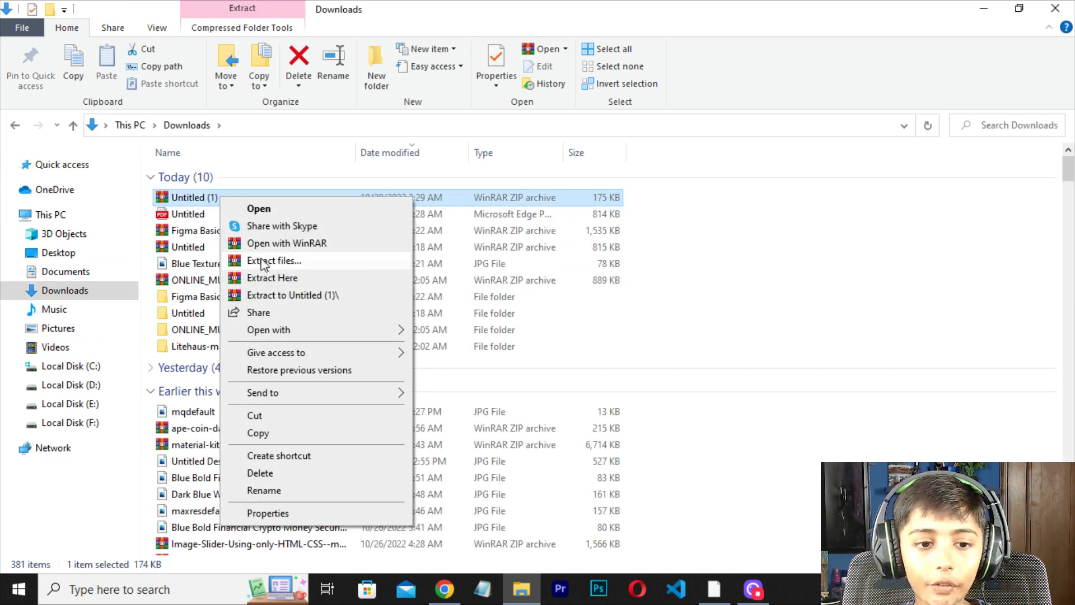
pyautogui.click(263, 261)
pyautogui.click(582, 456)
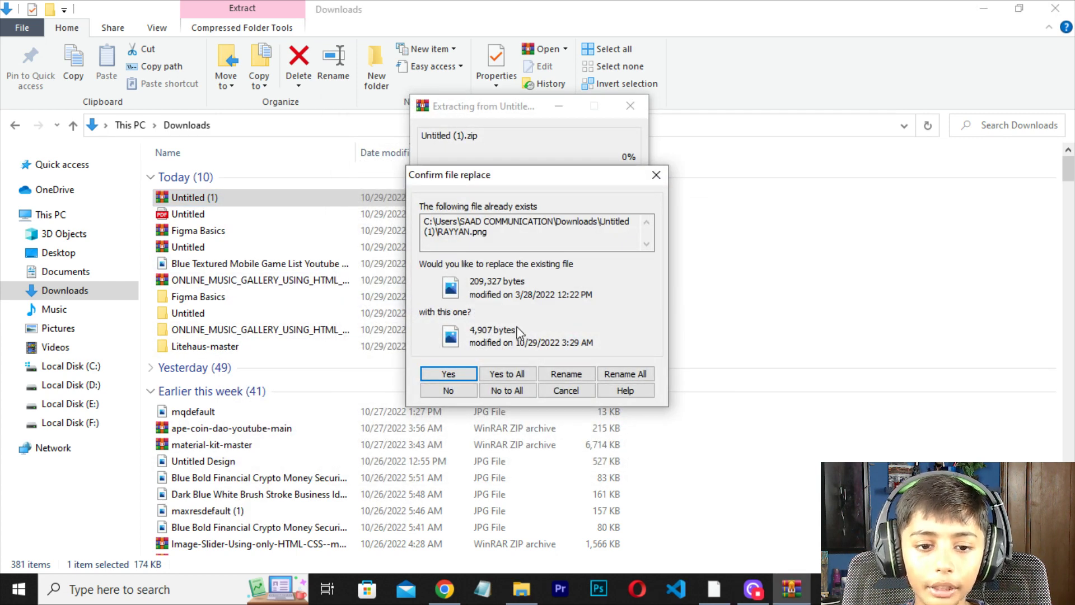
pyautogui.click(448, 374)
pyautogui.doubleClick(329, 364)
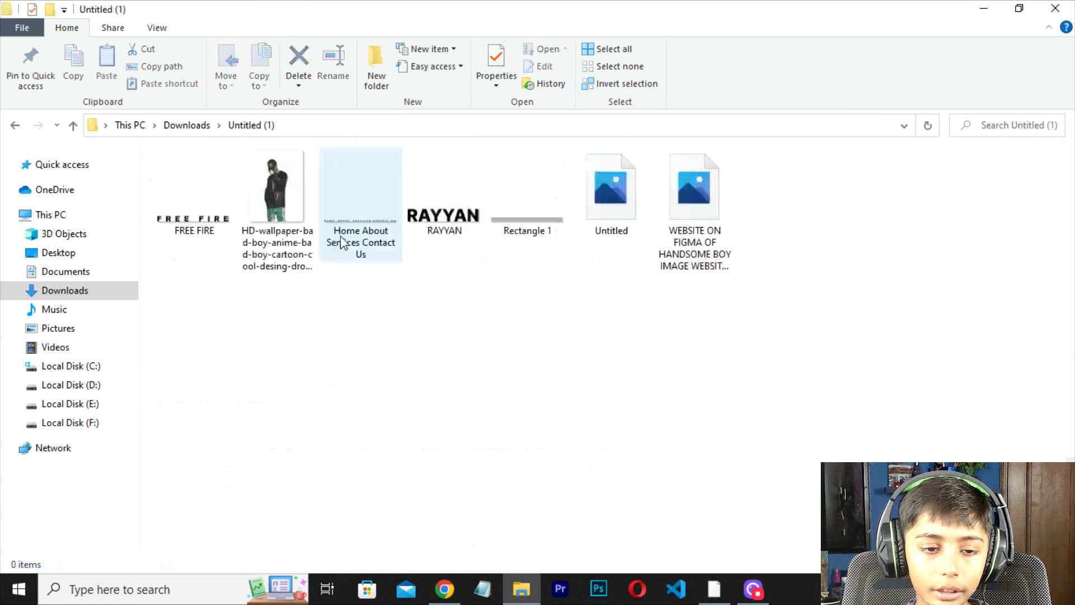
# - Preview the exported RAYYAN images, starting with FREE FIRE, in the image viewer
pyautogui.click(603, 226)
pyautogui.click(214, 225)
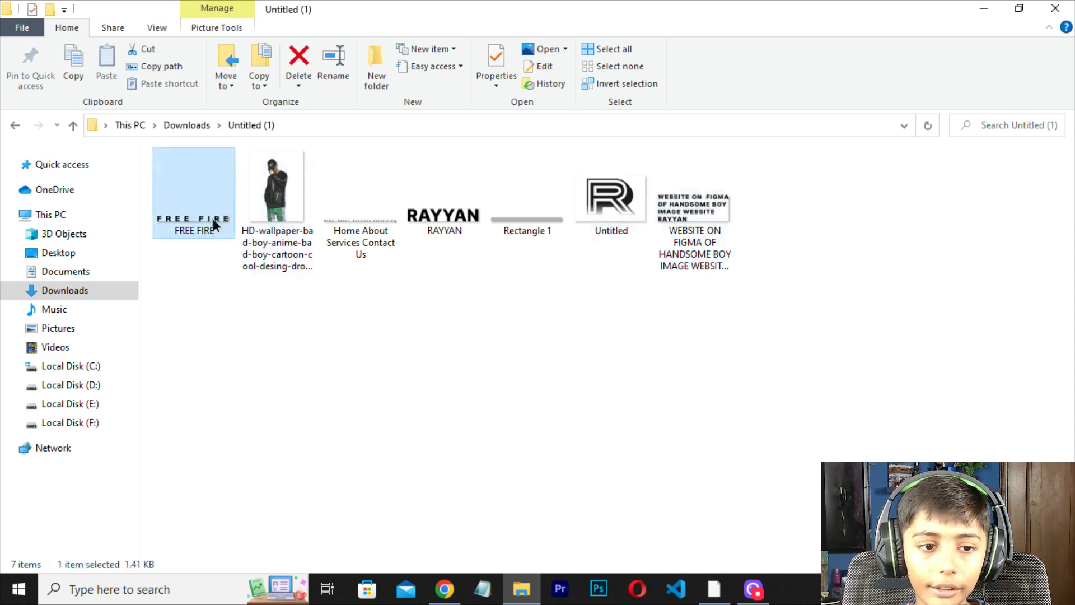
pyautogui.doubleClick(214, 226)
pyautogui.click(1063, 284)
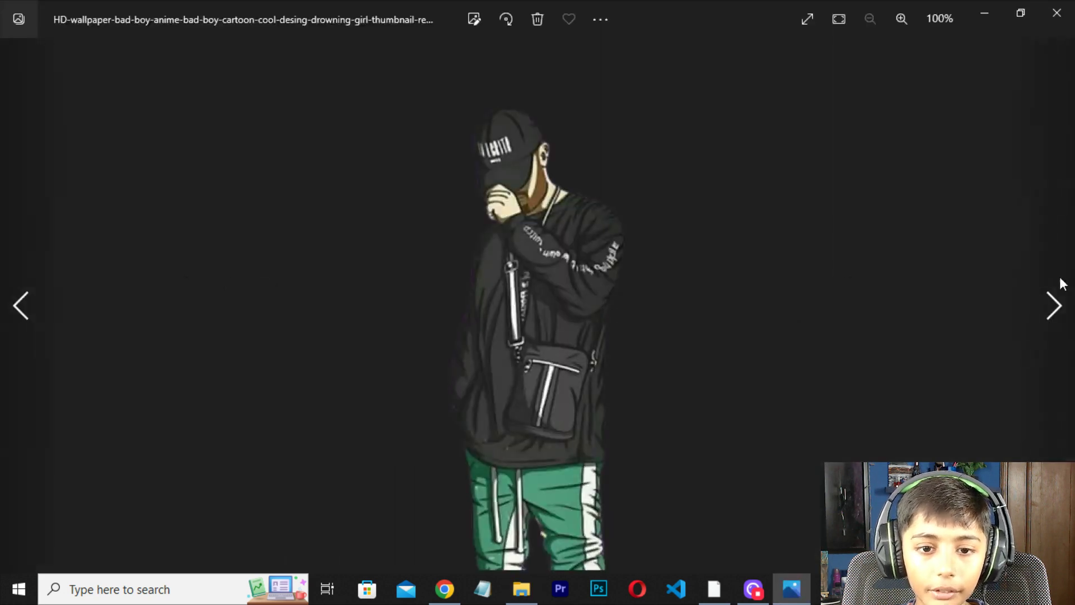
pyautogui.click(1056, 291)
pyautogui.click(1057, 13)
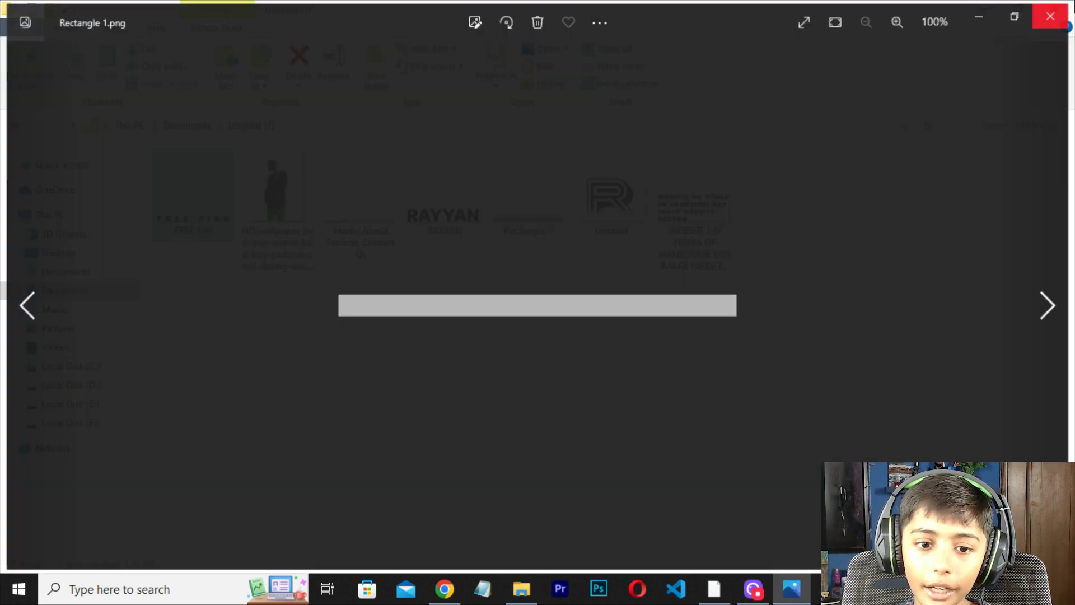
pyautogui.click(611, 196)
pyautogui.click(713, 589)
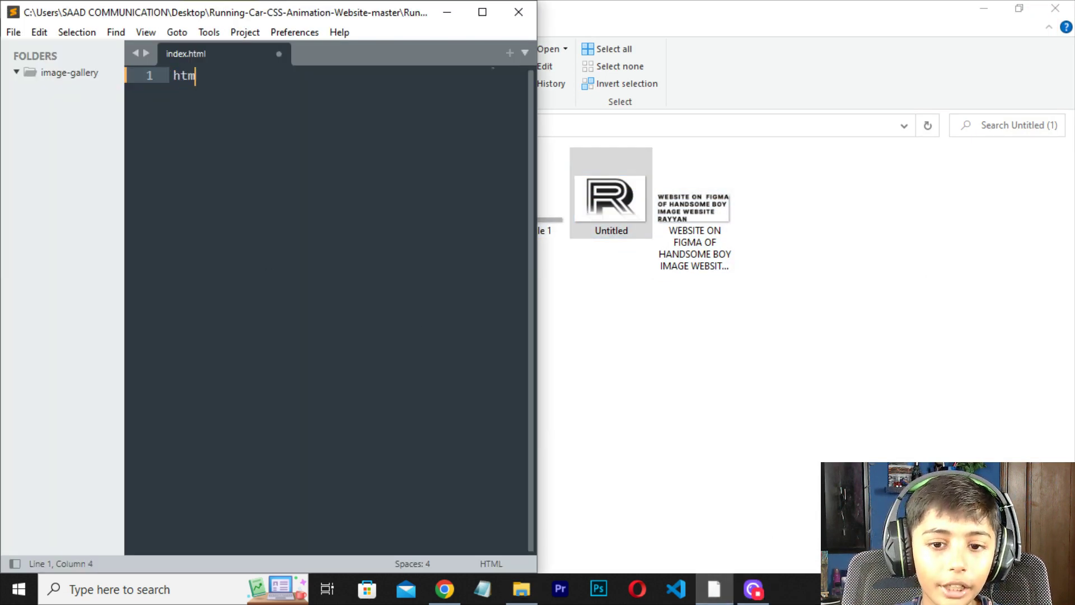
# - Insert an HTML boilerplate and an img tag inside the body of index.html
pyautogui.write('l')
pyautogui.press('Tab')
pyautogui.click(218, 201)
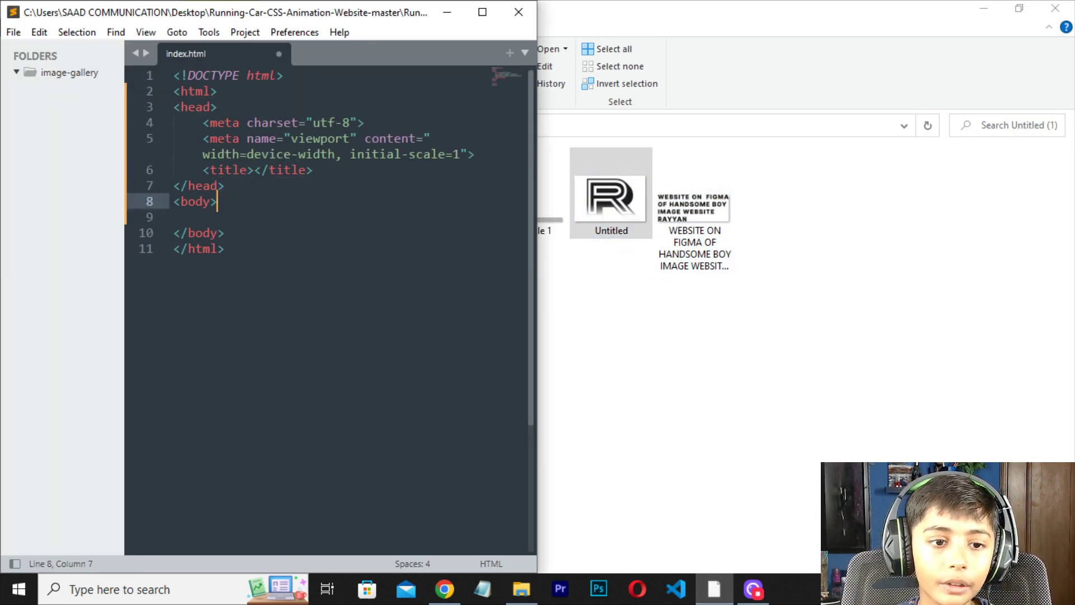
pyautogui.press('Return')
pyautogui.write('g')
pyautogui.press('Tab')
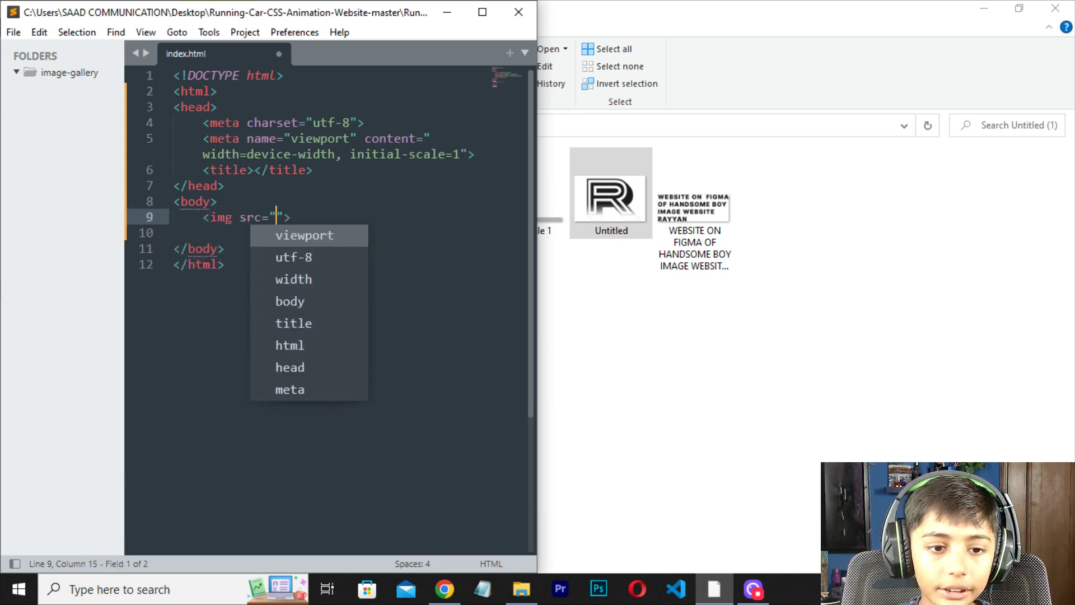
pyautogui.write('WEBSITE')
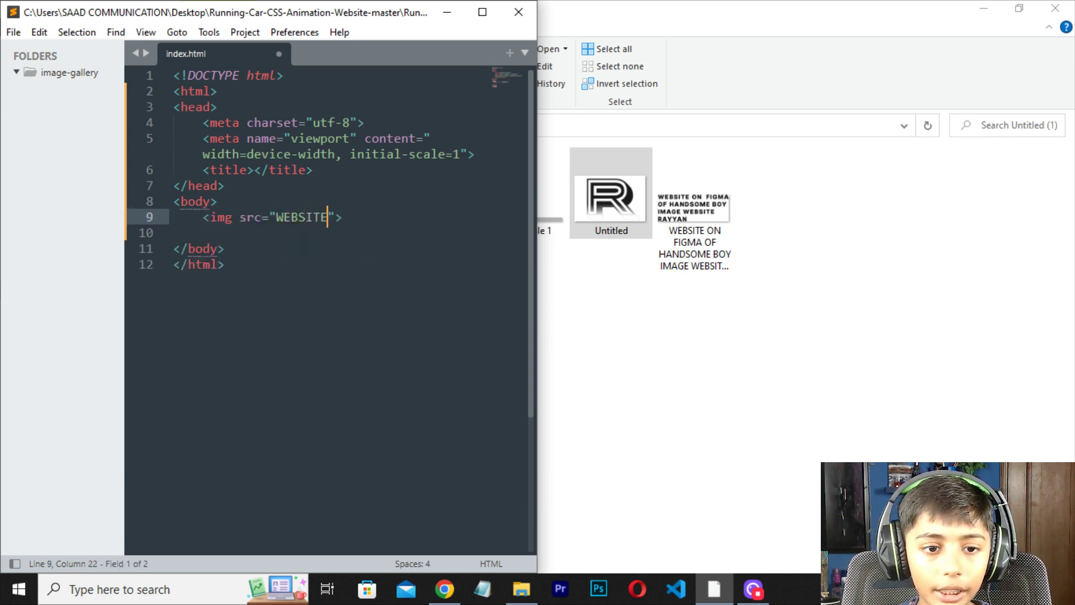
# - Look up the headline image's full file name via rename and Properties in File Explorer
pyautogui.click(799, 238)
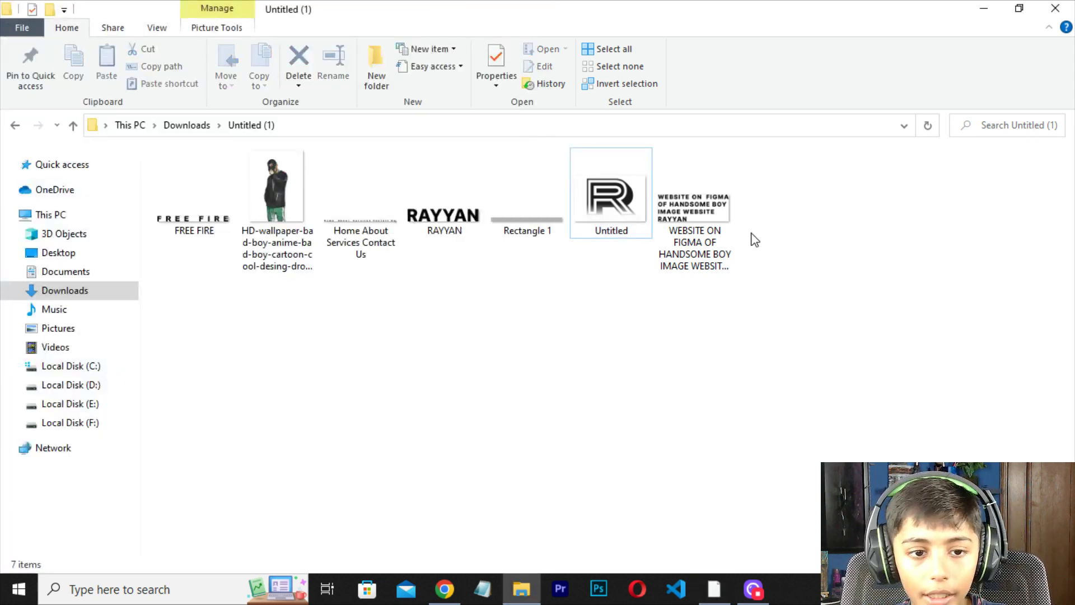
pyautogui.click(721, 257)
pyautogui.rightClick(714, 251)
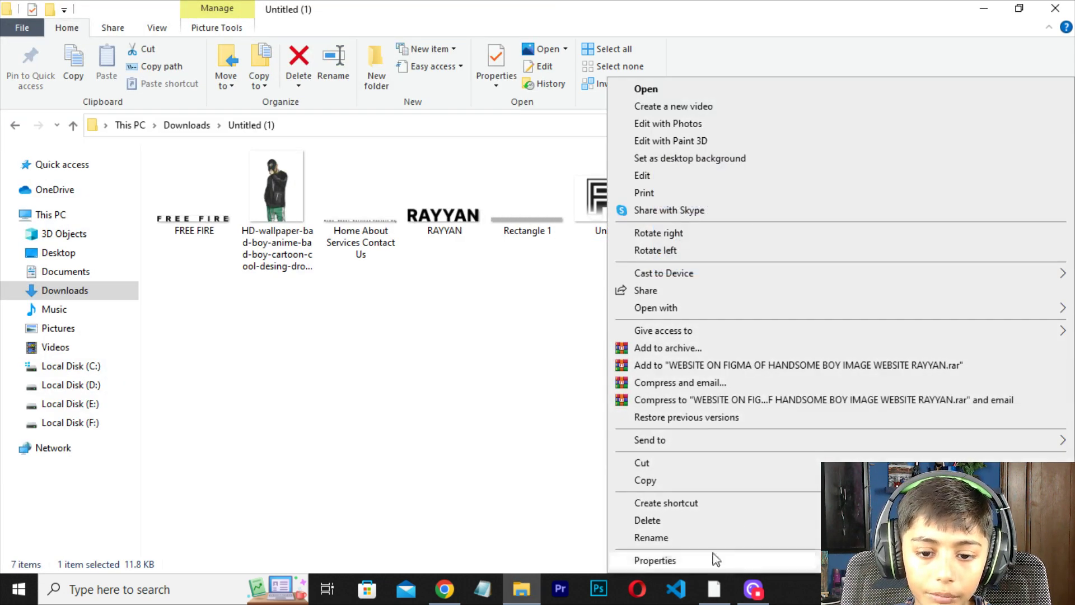
pyautogui.click(688, 534)
pyautogui.press('Escape')
pyautogui.rightClick(699, 190)
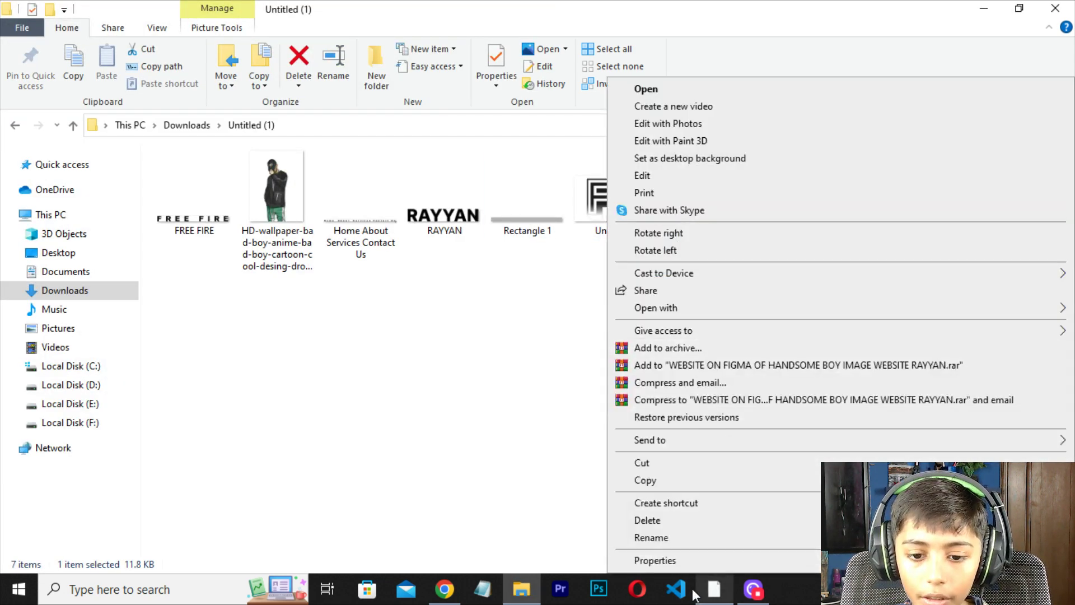
pyautogui.click(686, 559)
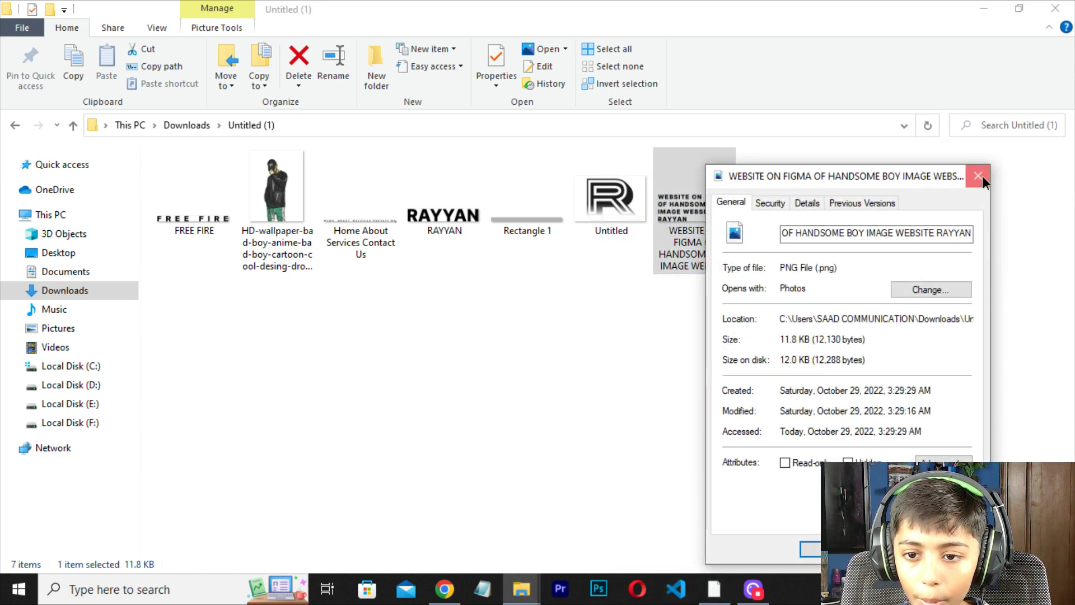
pyautogui.click(978, 176)
pyautogui.click(722, 592)
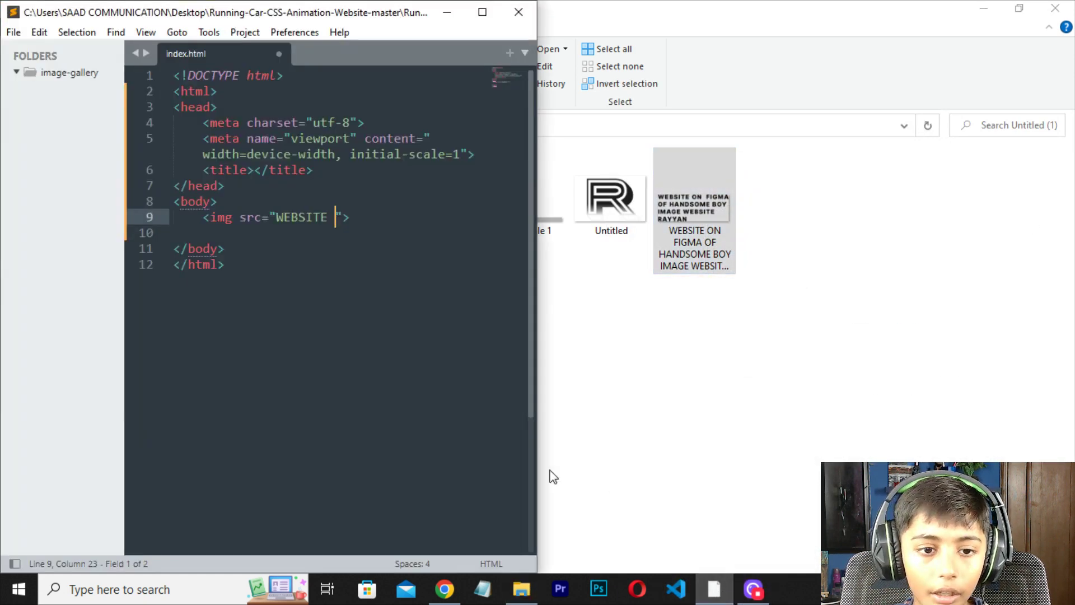
# - Set the img src to 'WEBSITE ON FIGMA OF HANDSOME BOY IMAGE WEBSITE RAYYAN.png'
pyautogui.write('EBSITE ON FIGMA OF HANDSOME BOY IMAGE WEBSITE RAYYAN')
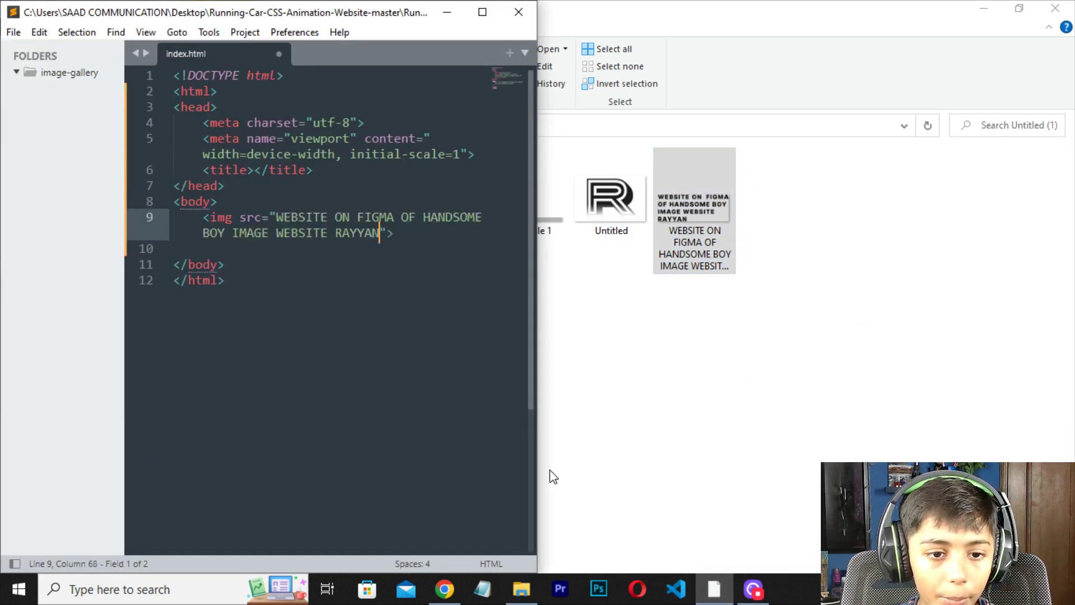
pyautogui.write('.PNG')
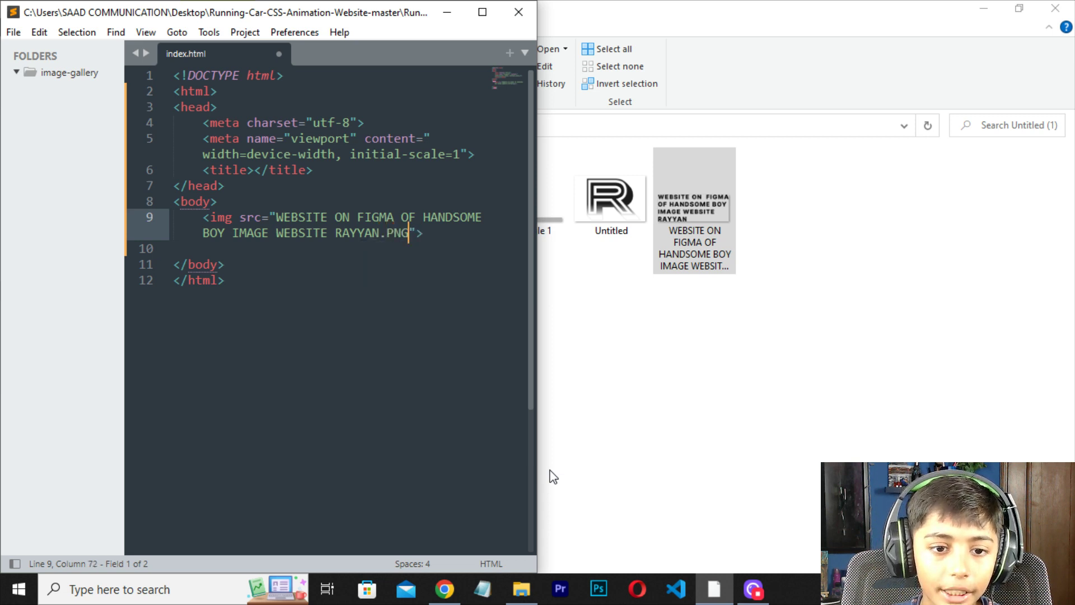
pyautogui.press('BackSpace')
pyautogui.write('png')
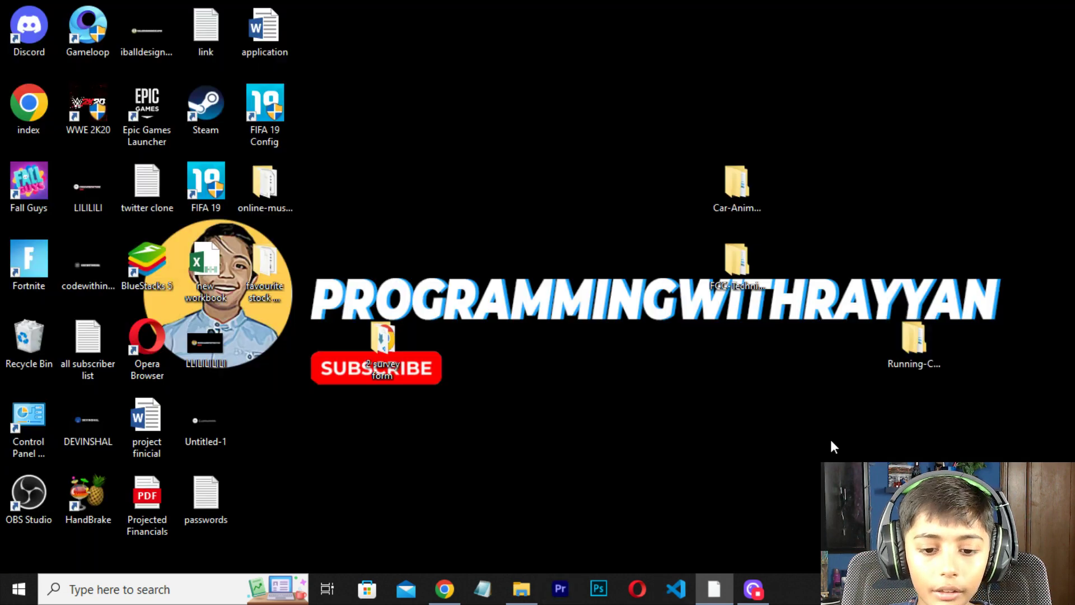
# - Preview index.html from the Running-Car-CSS-Animation-Website-master folder in Chrome, showing a broken image
pyautogui.doubleClick(923, 368)
pyautogui.doubleClick(482, 176)
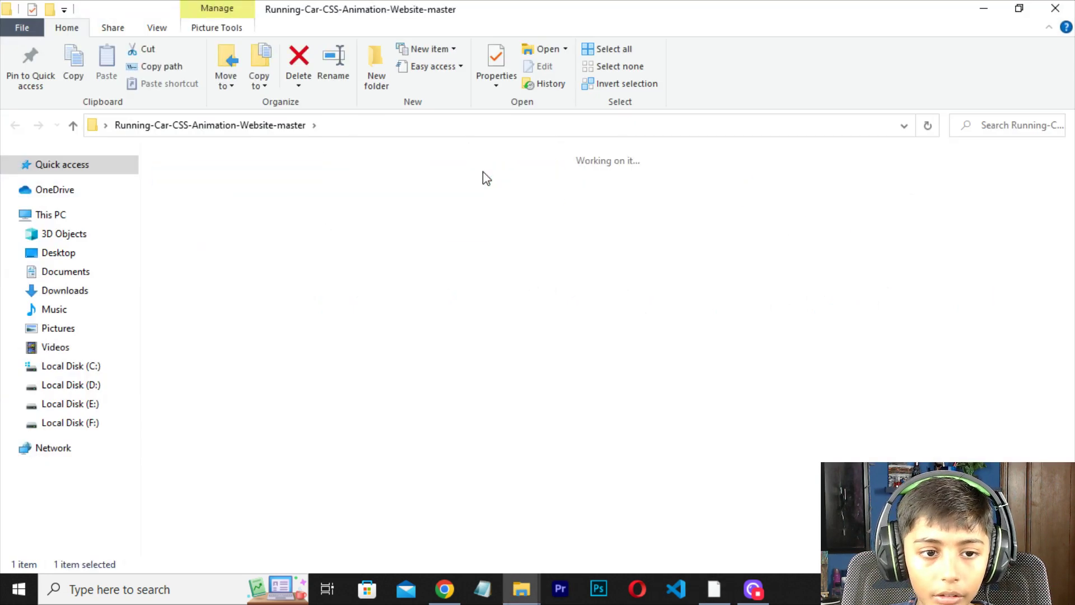
pyautogui.doubleClick(527, 188)
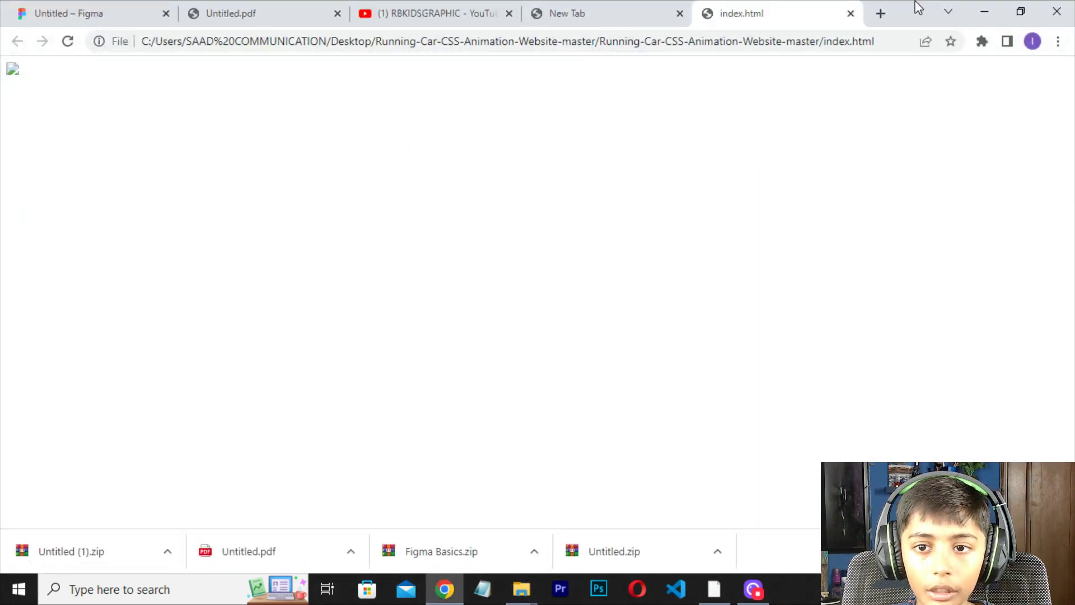
pyautogui.moveTo(899, 8); pyautogui.dragTo(1072, 196)
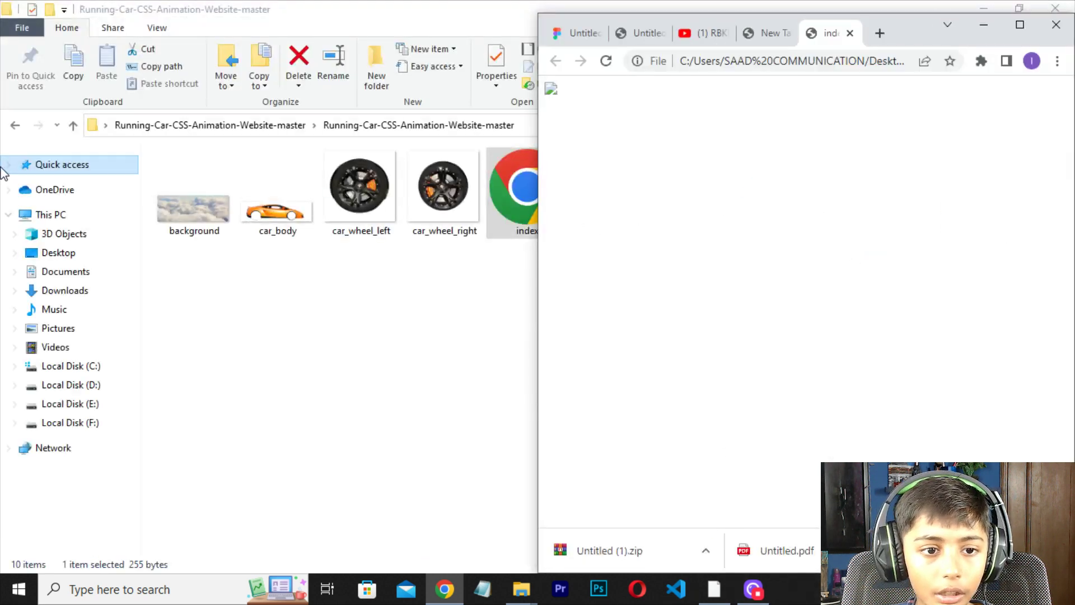
pyautogui.click(1056, 25)
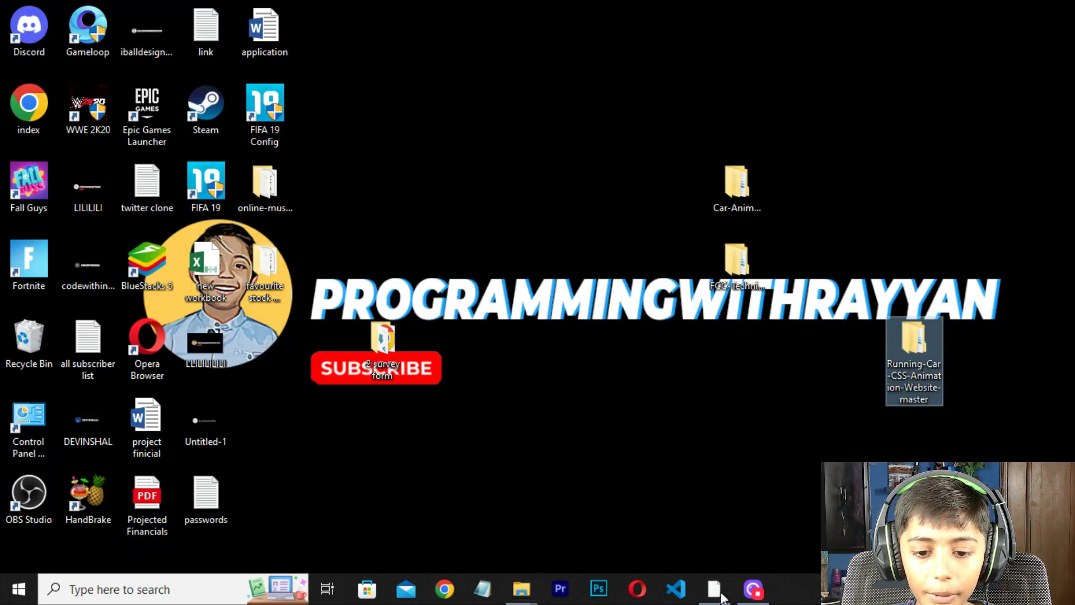
pyautogui.click(720, 596)
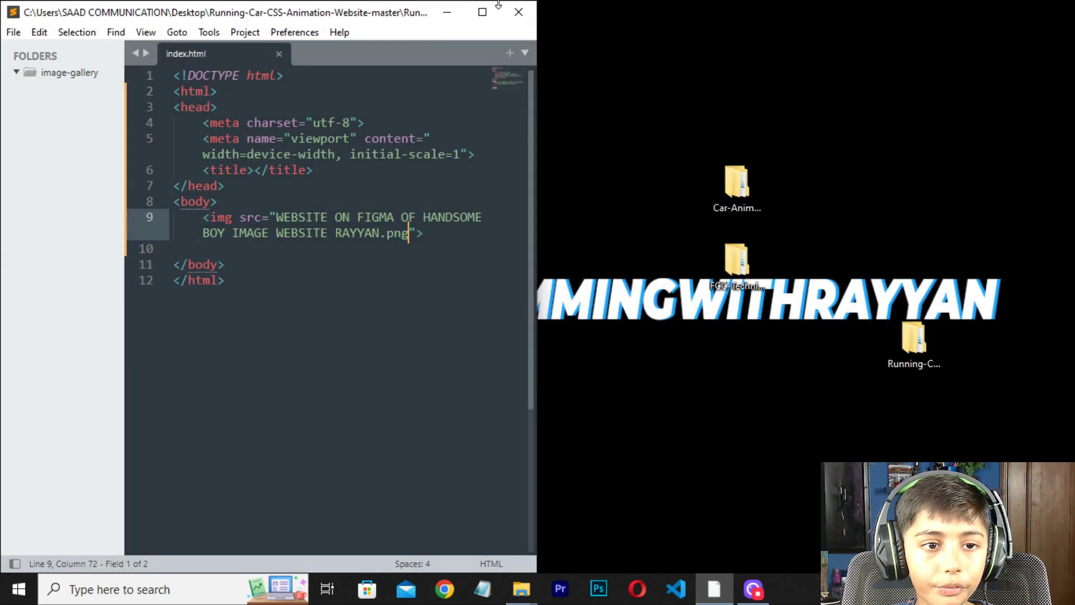
# - Create a new file and close the old index.html, discarding its changes
pyautogui.hotkey('ctrl', 'a')
pyautogui.press('BackSpace')
pyautogui.click(14, 32)
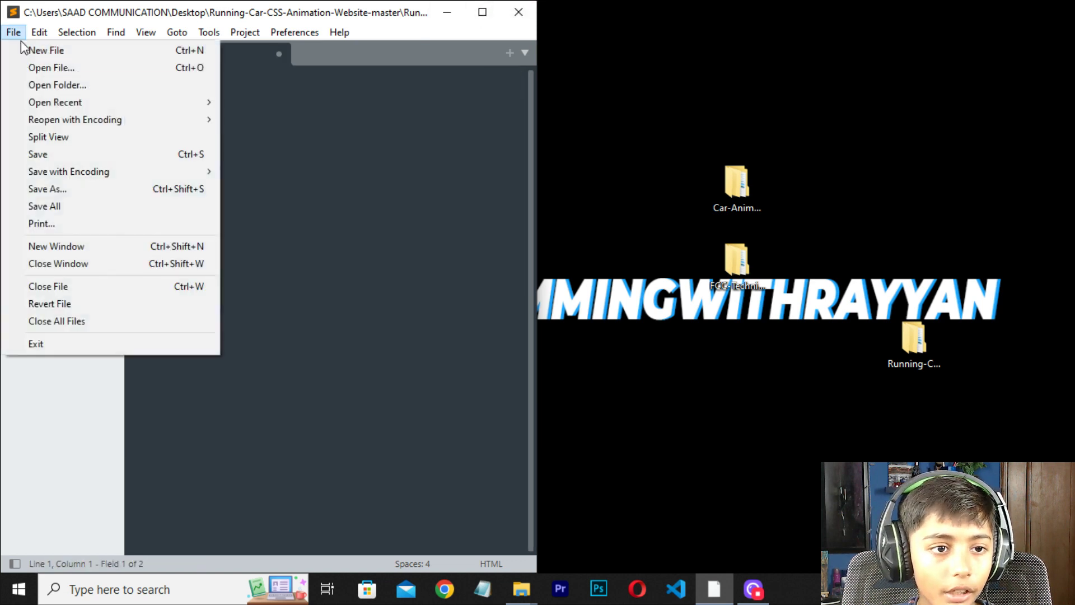
pyautogui.click(33, 49)
pyautogui.click(482, 12)
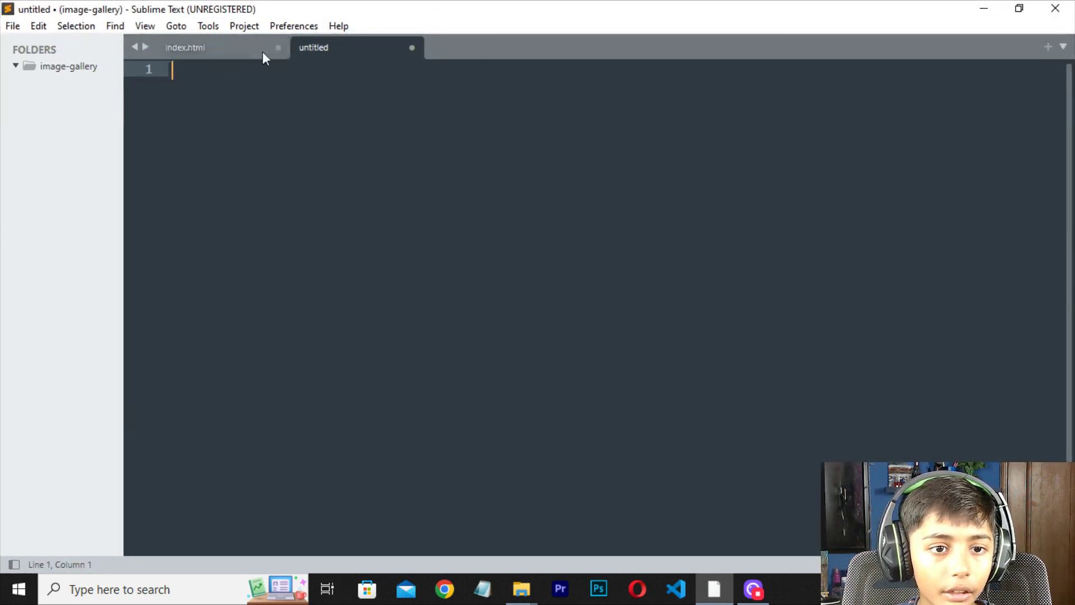
pyautogui.click(277, 49)
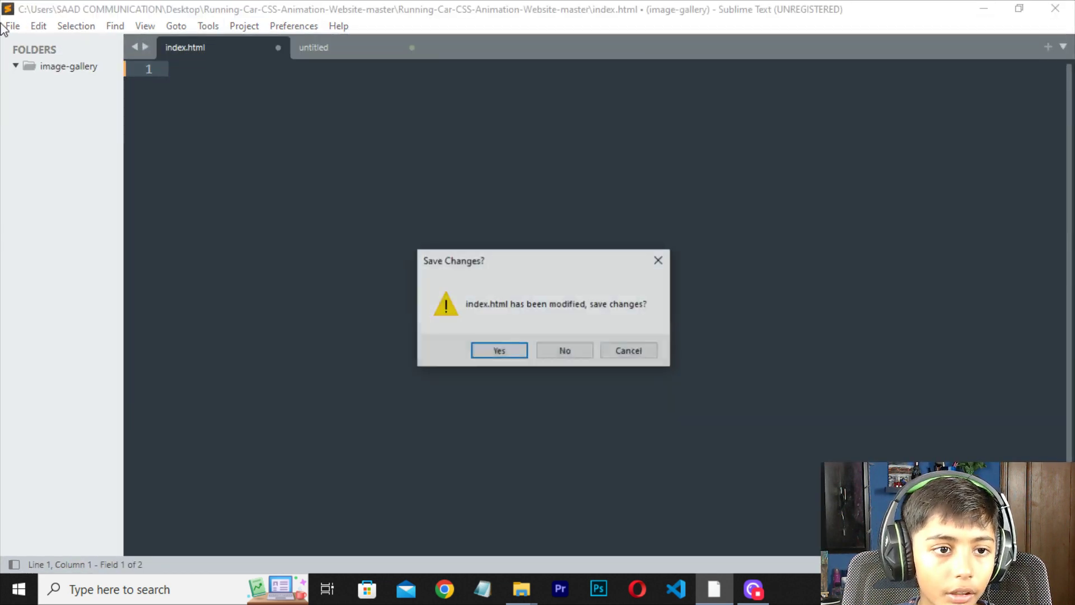
pyautogui.click(576, 353)
# - Save the new file as index.html in Downloads\Untitled (1)
pyautogui.hotkey('ctrl', 's')
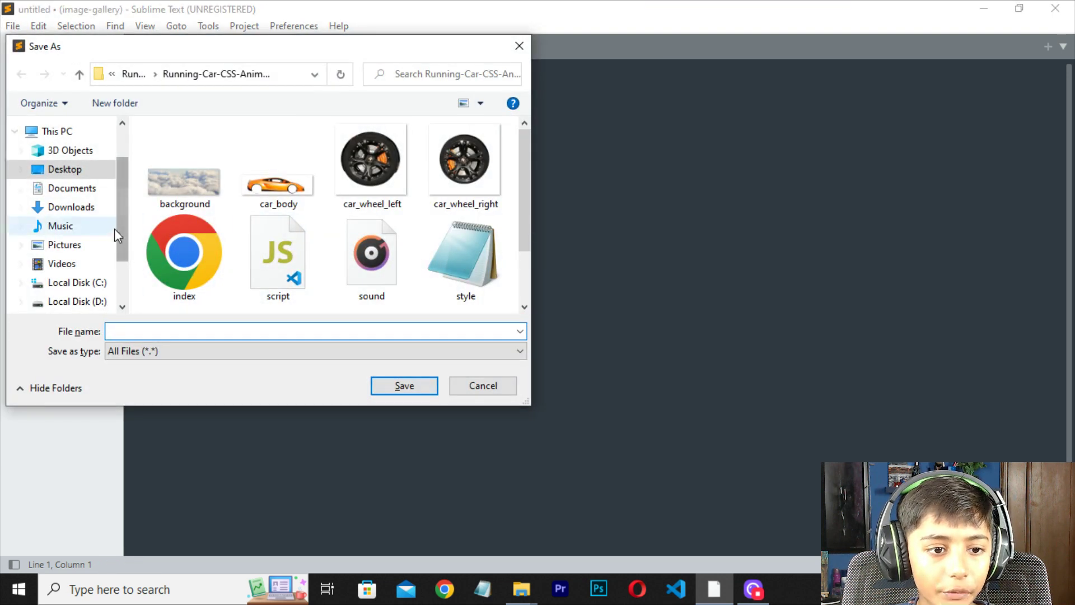
pyautogui.click(73, 169)
pyautogui.click(84, 206)
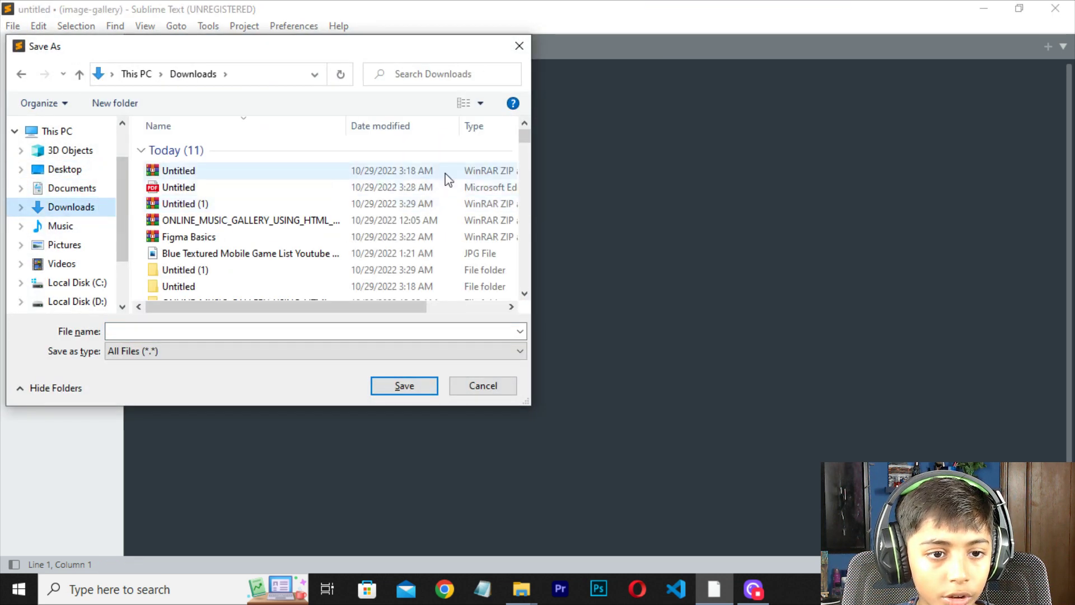
pyautogui.scroll(-1, 525, 295)
pyautogui.scroll(-1, 525, 295)
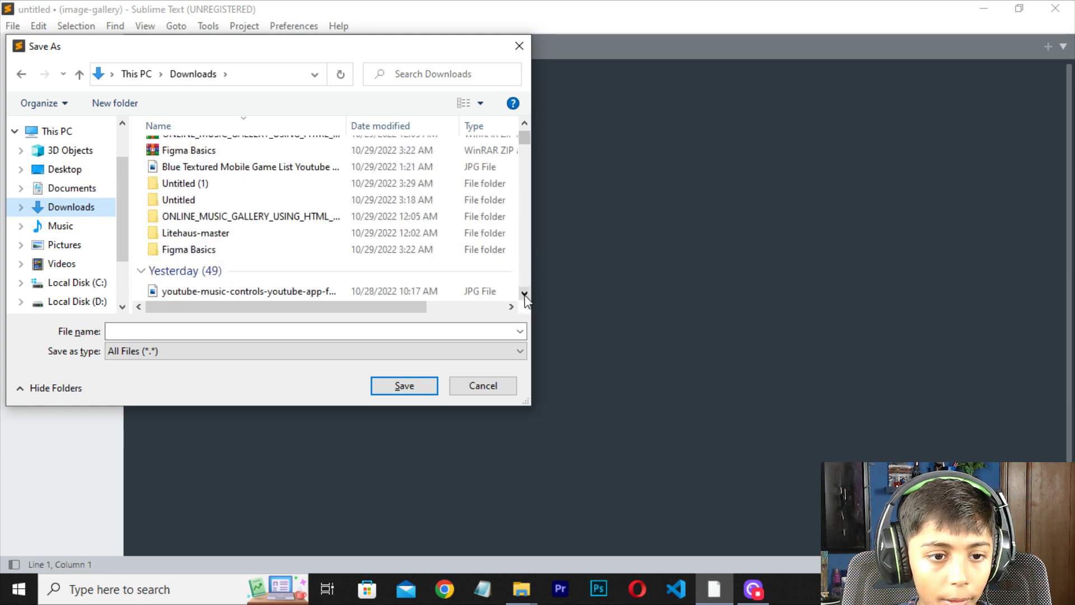
pyautogui.doubleClick(345, 187)
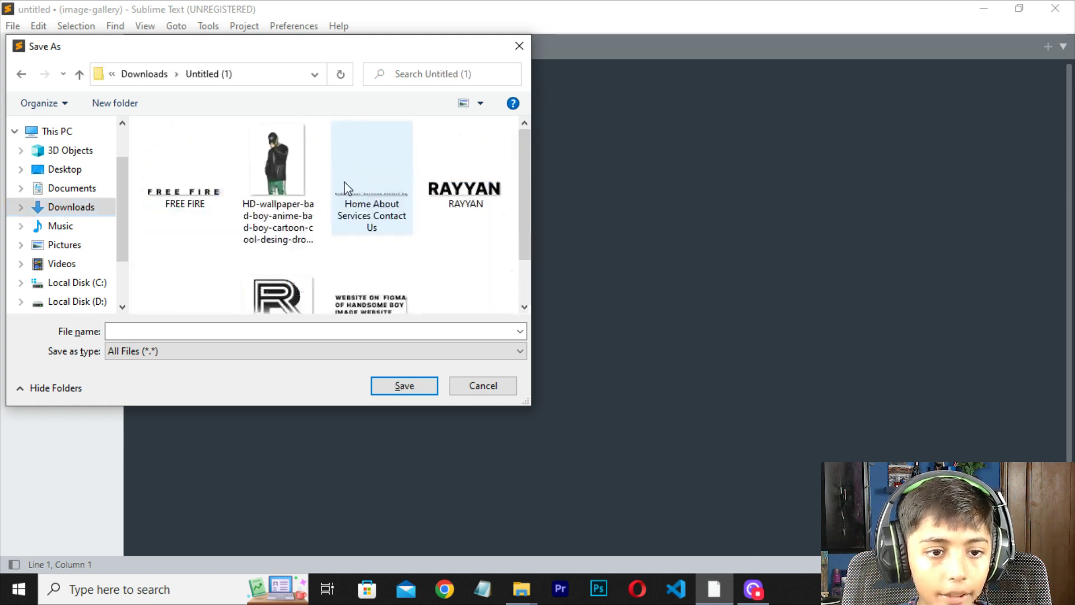
pyautogui.click(272, 330)
pyautogui.write('index.h')
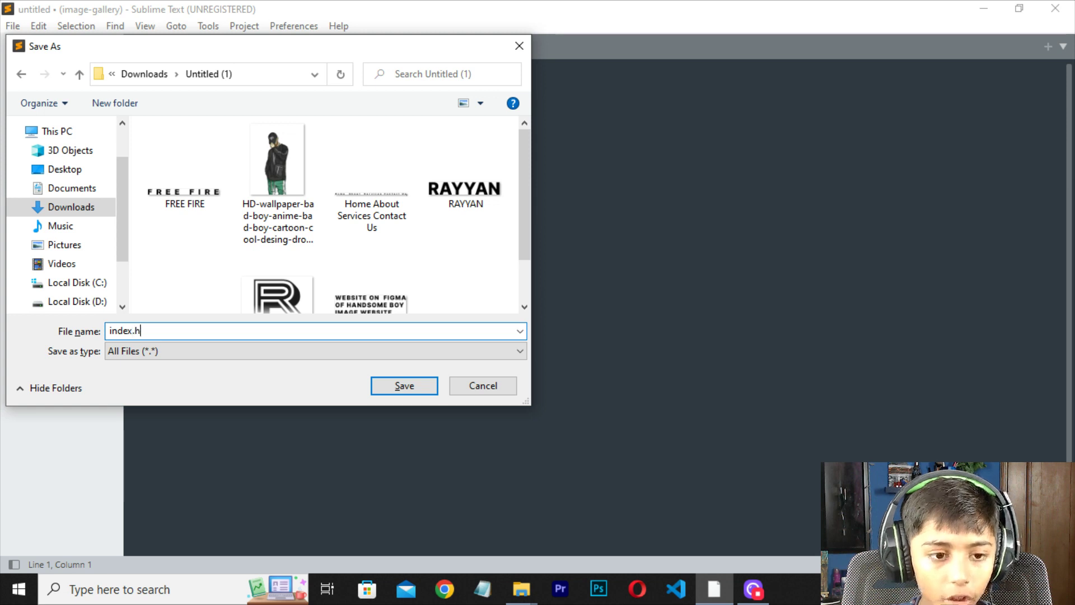
pyautogui.write('tml')
pyautogui.press('Return')
# - Add HTML boilerplate and an img tag for the RAYYAN headline PNG, then save
pyautogui.write('html')
pyautogui.press('Tab')
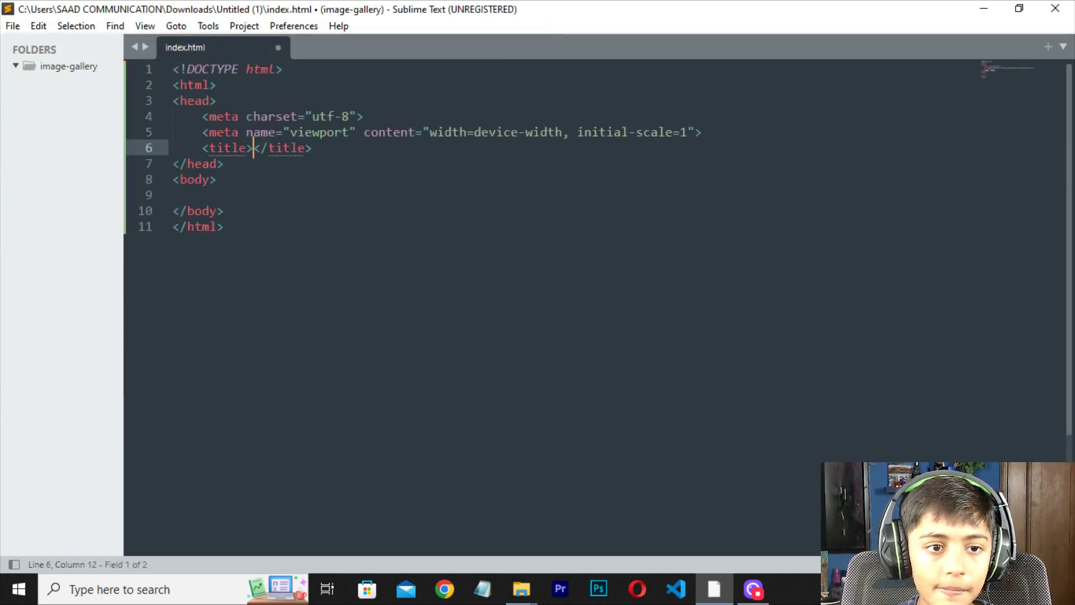
pyautogui.press('Down')
pyautogui.press('Return')
pyautogui.press('BackSpace')
pyautogui.press('Down')
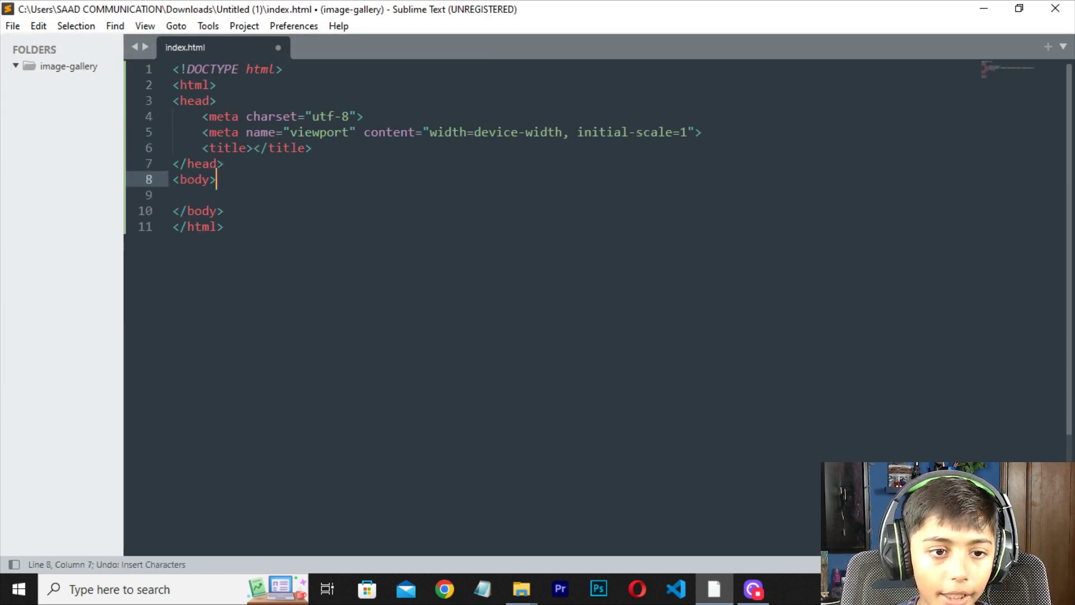
pyautogui.press('Return')
pyautogui.press('Tab')
pyautogui.write('WEBSITE ON FIGMA OF HANDSOME BOY IMAGE WEBSITE RAYYAN')
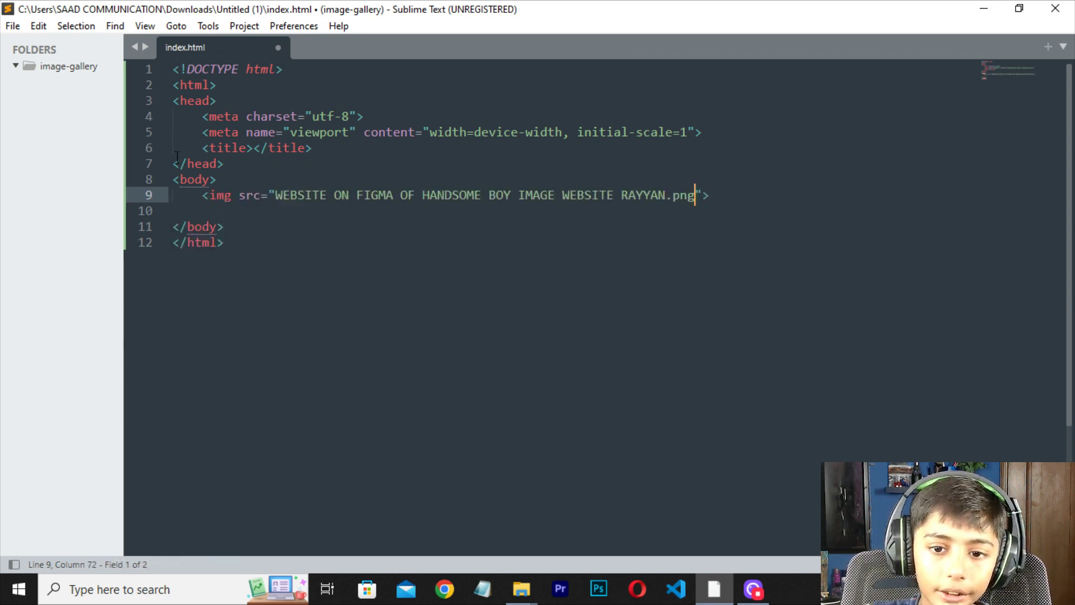
pyautogui.hotkey('ctrl', 's')
pyautogui.press('super+Left')
pyautogui.moveTo(720, 394)
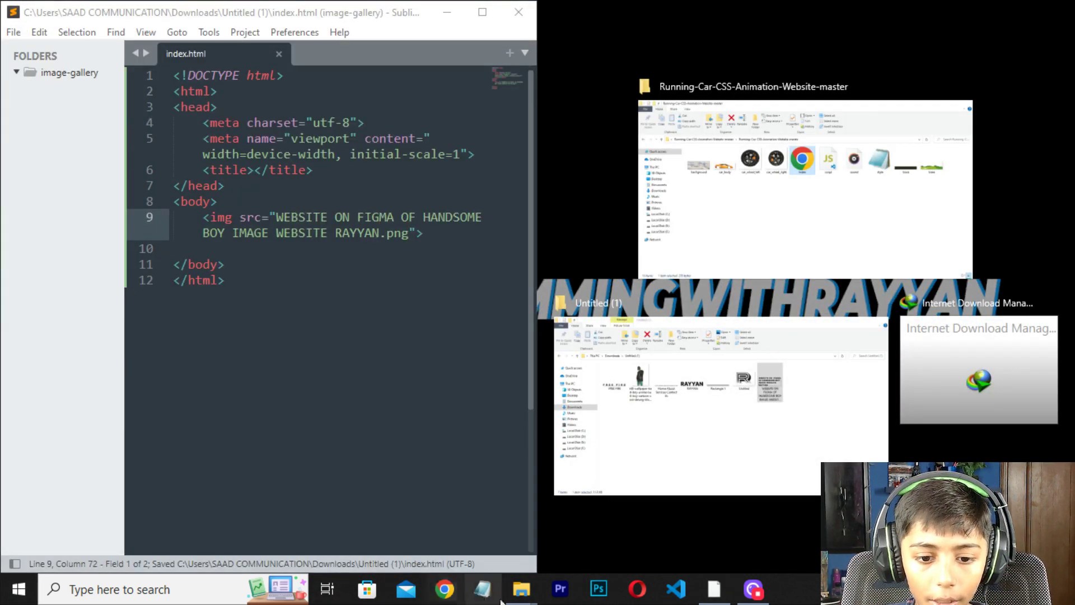
# - Open index.html in Chrome, then copy the HD-wallpaper cartoon-boy PNG's file name in Explorer
pyautogui.click(739, 369)
pyautogui.doubleClick(1033, 195)
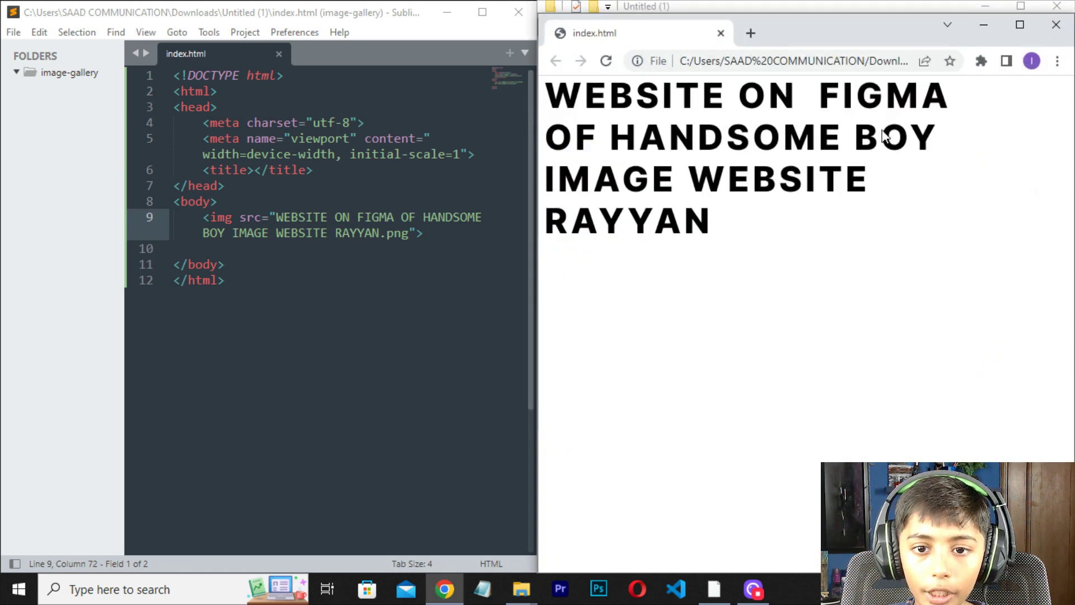
pyautogui.click(983, 25)
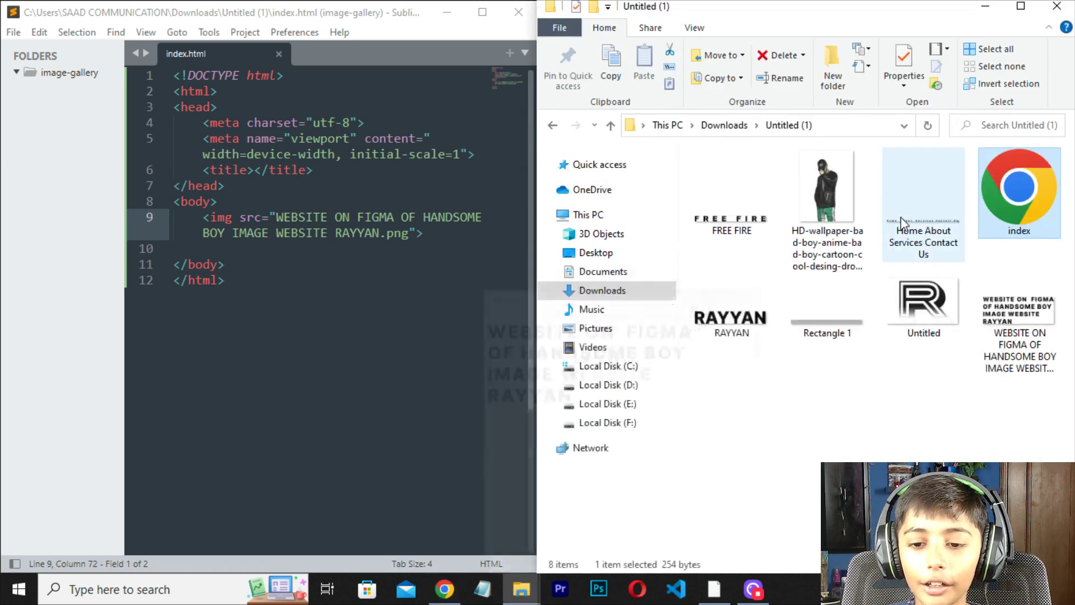
pyautogui.click(760, 230)
pyautogui.rightClick(767, 227)
pyautogui.click(738, 325)
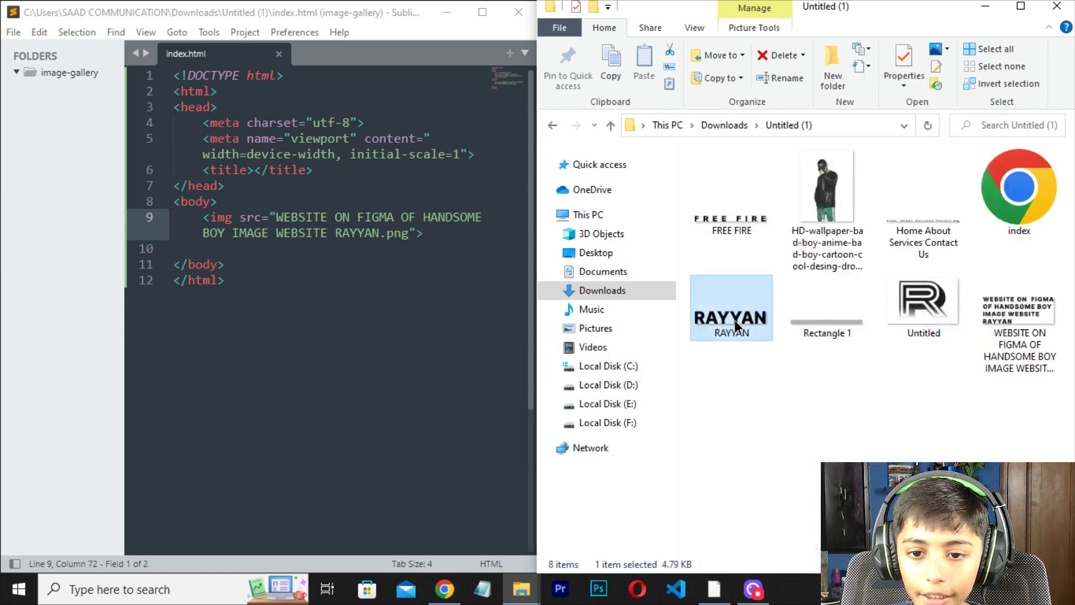
pyautogui.click(808, 212)
pyautogui.rightClick(808, 211)
pyautogui.press('Escape')
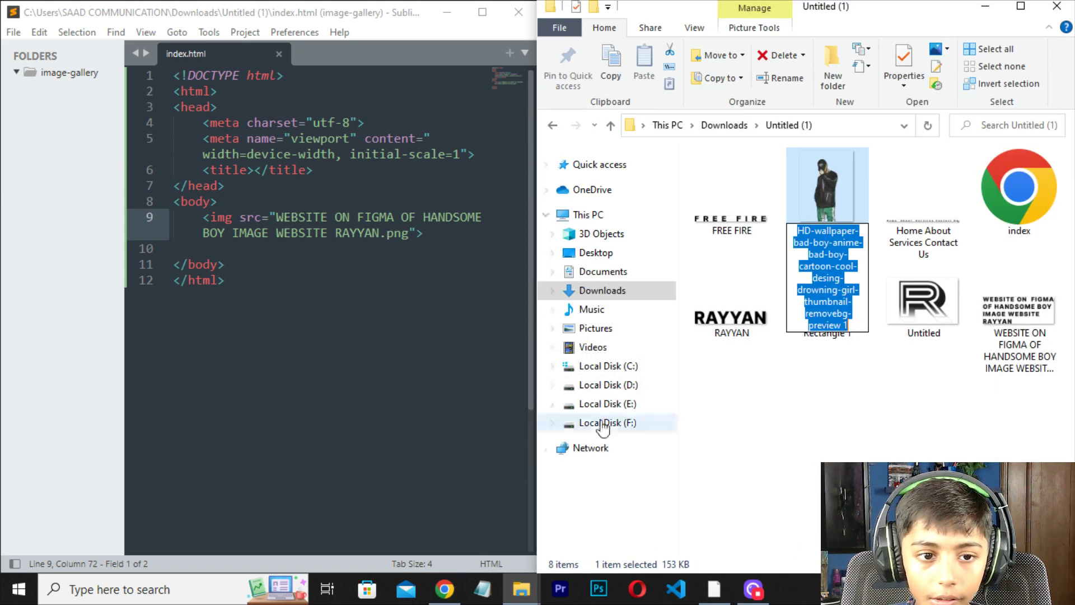
# - Add a second img tag with src 'preview 1.png' on line 10 and save index.html
pyautogui.click(432, 251)
pyautogui.click(442, 232)
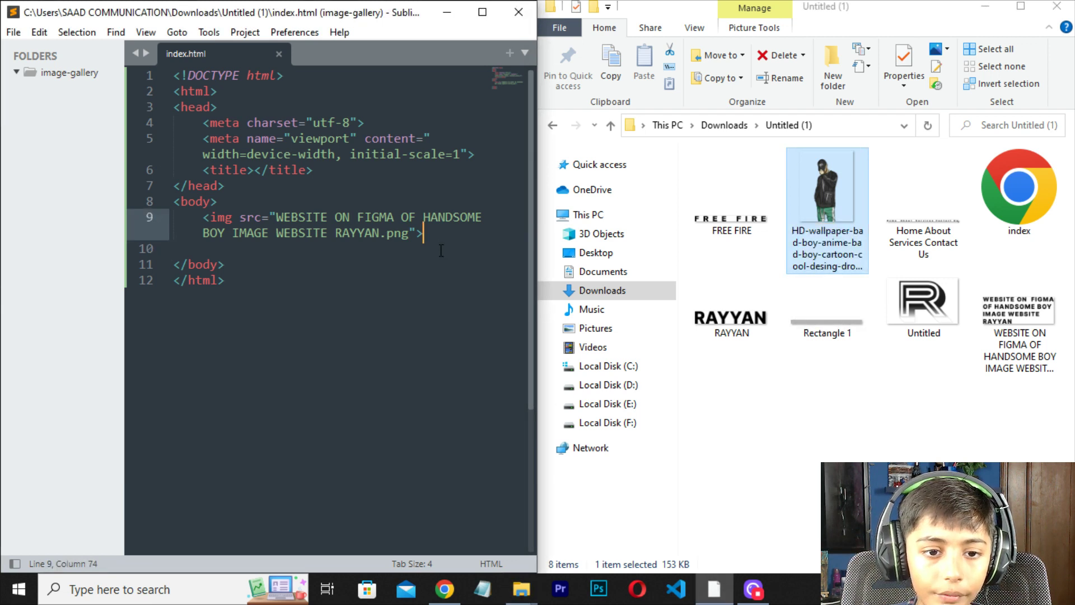
pyautogui.press('Return')
pyautogui.write('HD-wallpaper-bad-boy-anime-bad-boy-cartoon-cool-desing-drowning-girl-thumbnail-removebg-preview 1')
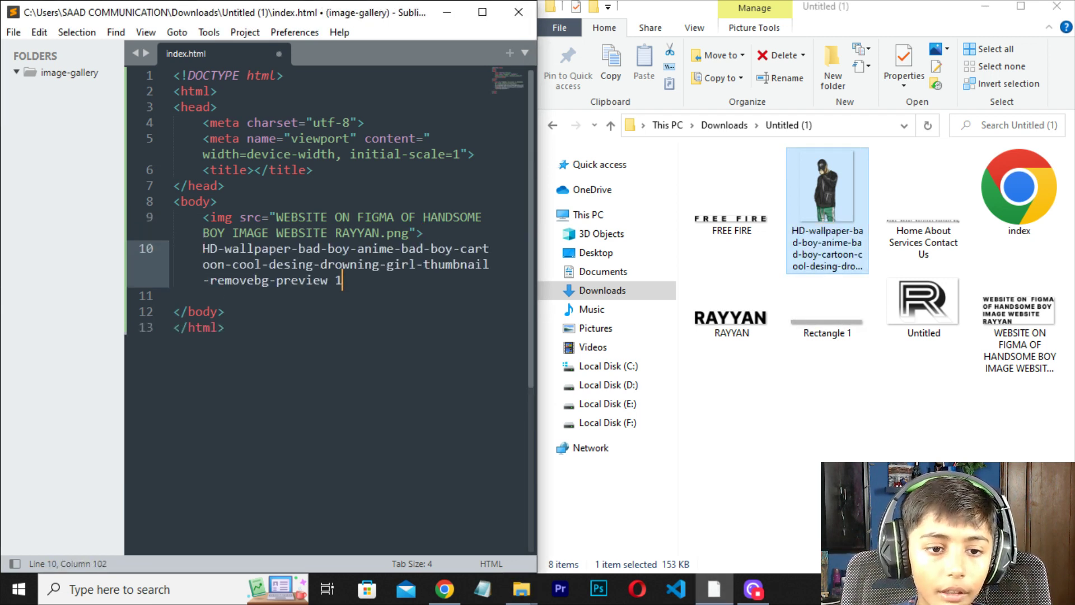
pyautogui.hotkey('ctrl', 'z')
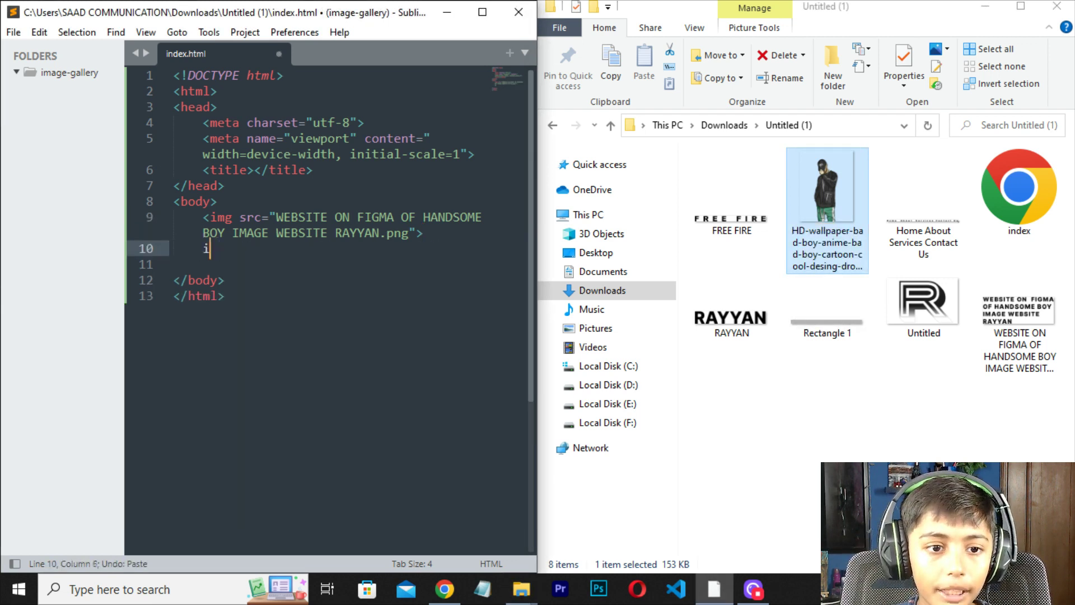
pyautogui.press('Tab')
pyautogui.write('HD-wallpaper-bad-boy-anime-bad-boy-cartoon-cool-desing-drowning-girl-thumbnail-removebg-preview 1')
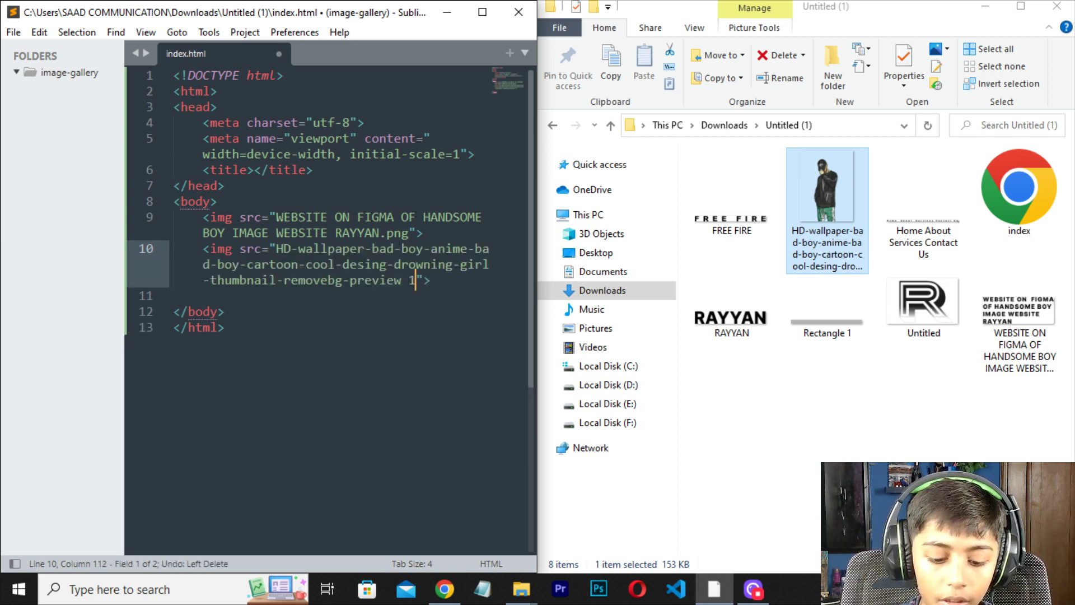
pyautogui.write('.png')
pyautogui.hotkey('ctrl', 's')
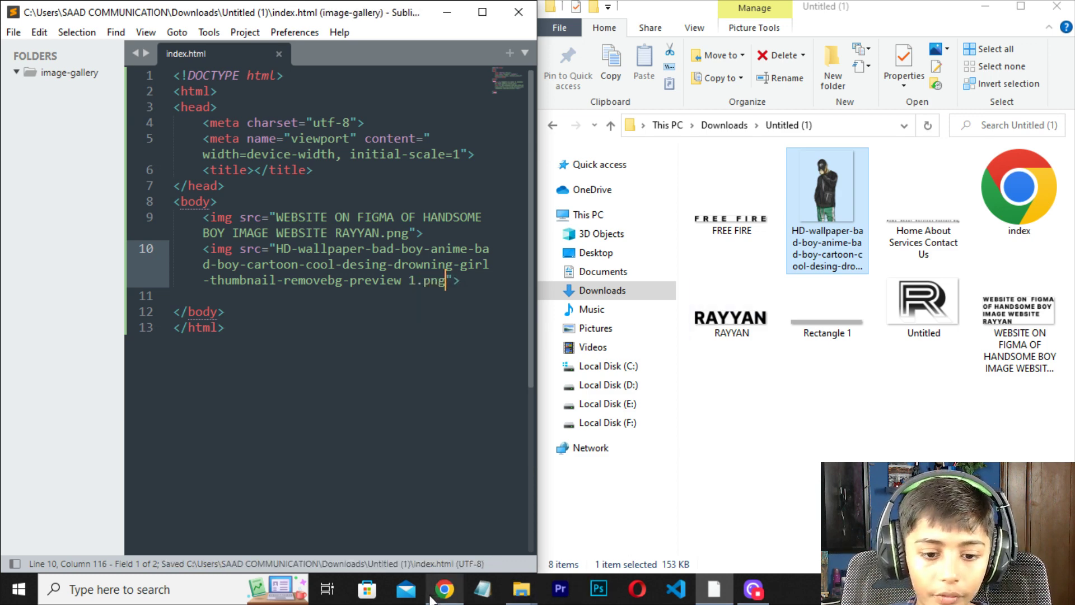
# - Reload Chrome so the cartoon-boy image appears below the title image
pyautogui.click(431, 599)
pyautogui.click(607, 62)
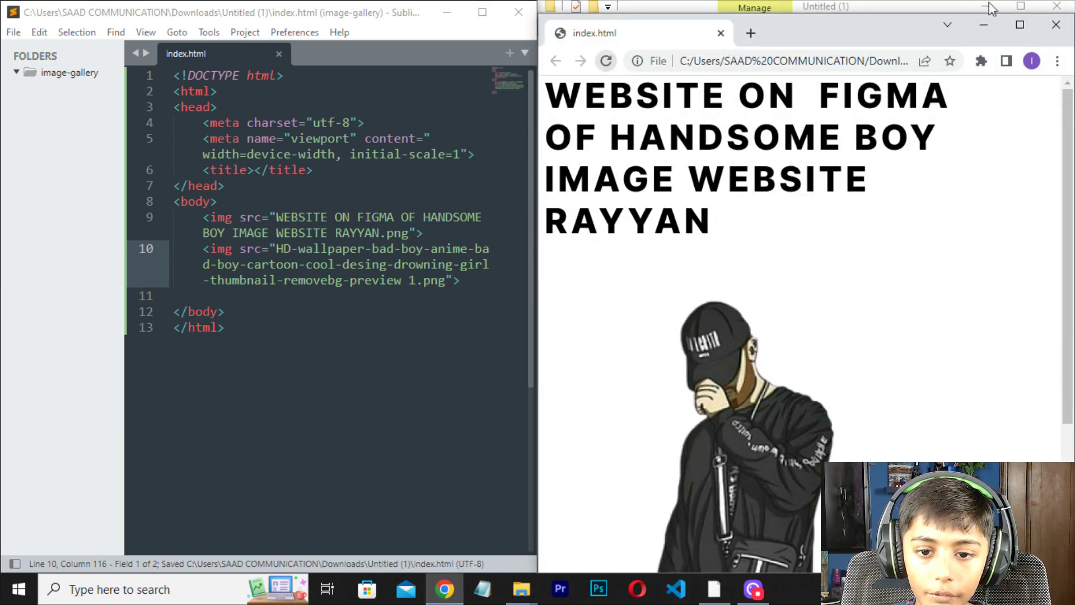
pyautogui.click(345, 370)
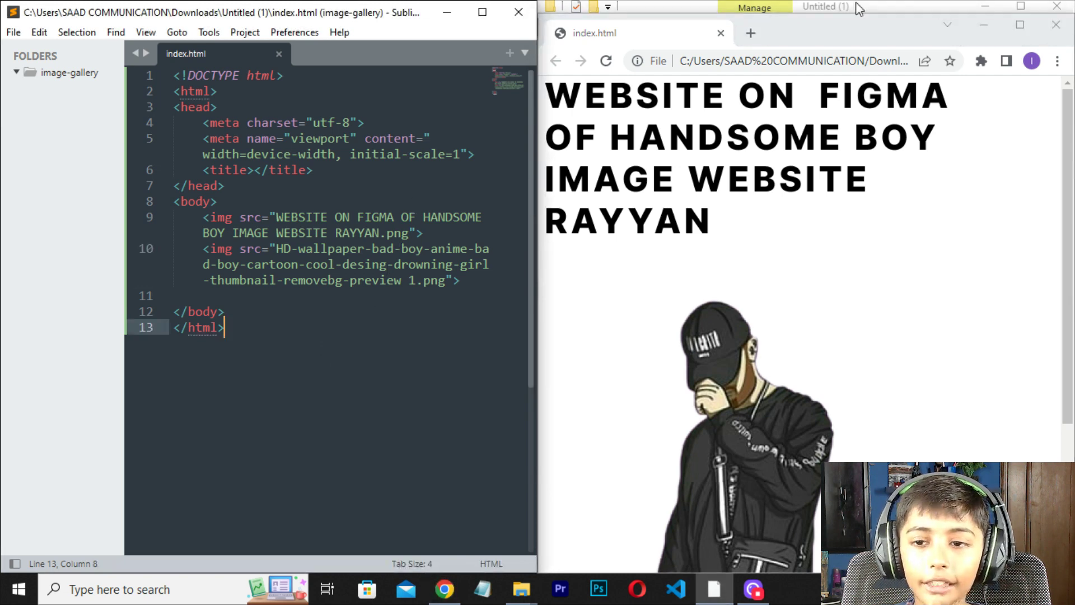
pyautogui.click(984, 24)
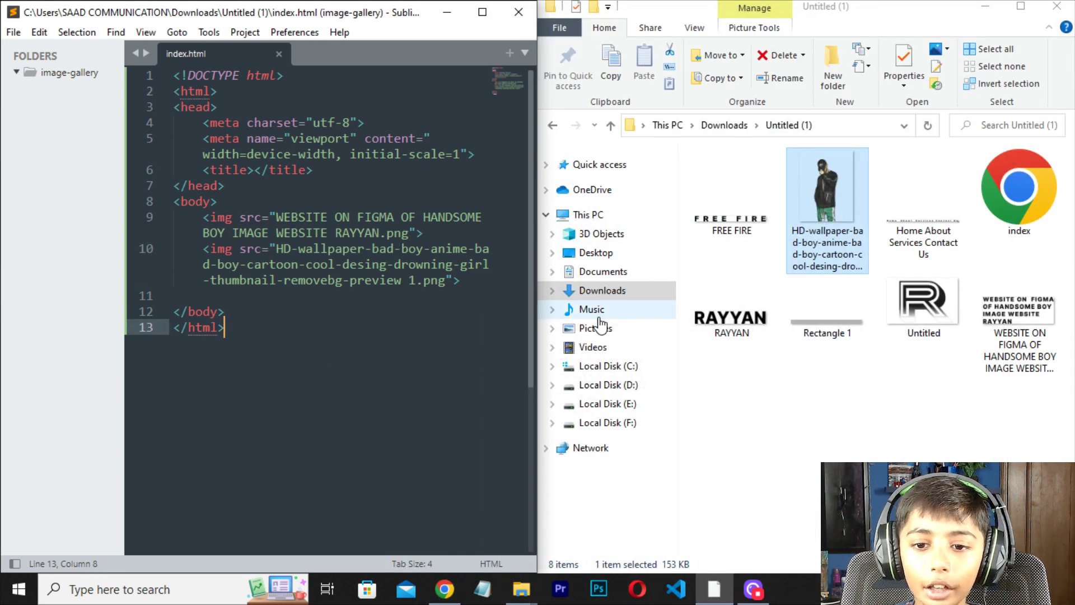
# - Insert a style block, without a type attribute, below the second image tag
pyautogui.click(472, 282)
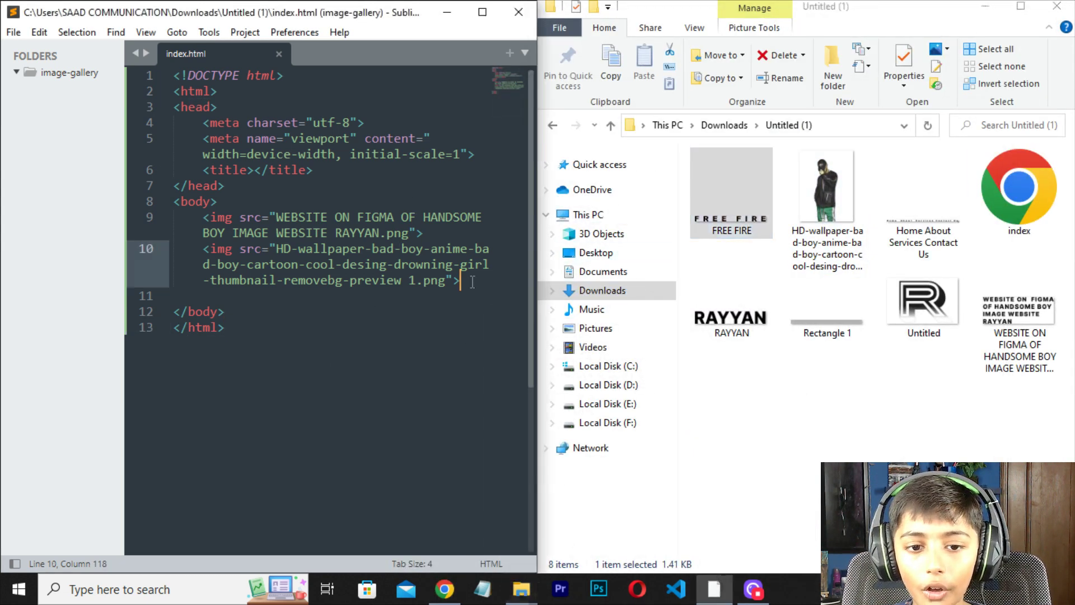
pyautogui.press('Down')
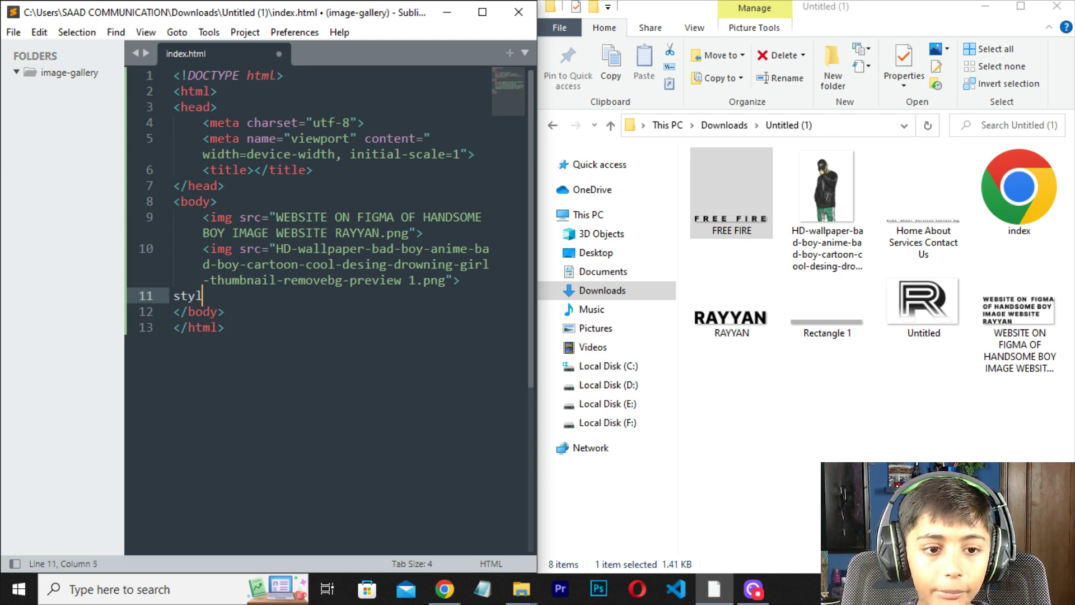
pyautogui.press('Tab')
pyautogui.press('BackSpace')
pyautogui.hotkey('ctrl', 'z')
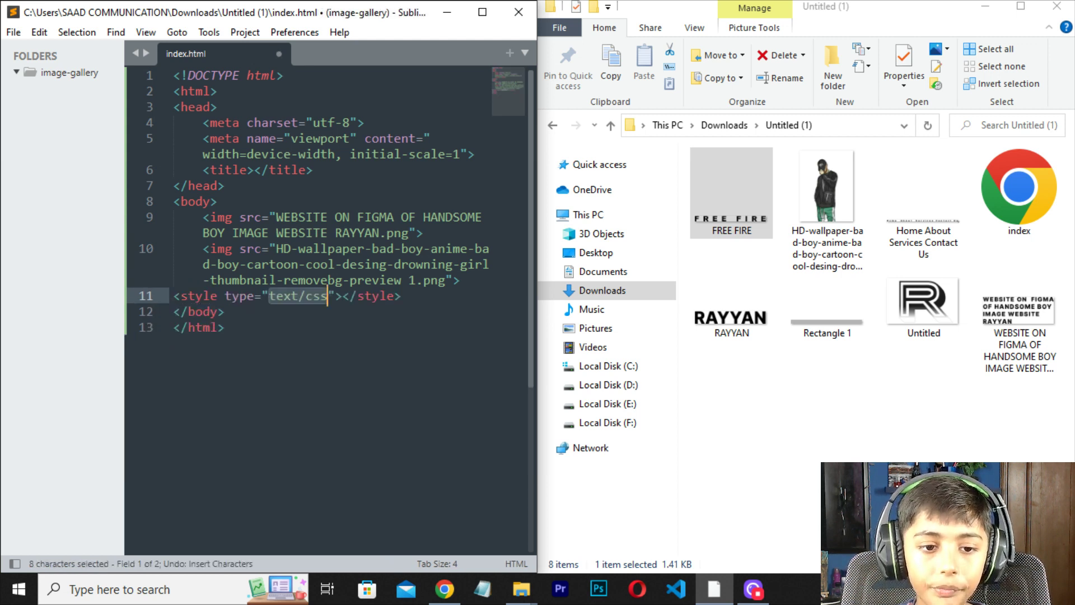
pyautogui.hotkey('ctrl', 'z')
pyautogui.press('BackSpace')
pyautogui.press('BackSpace')
pyautogui.press('BackSpace')
pyautogui.press('Tab')
pyautogui.press('Return')
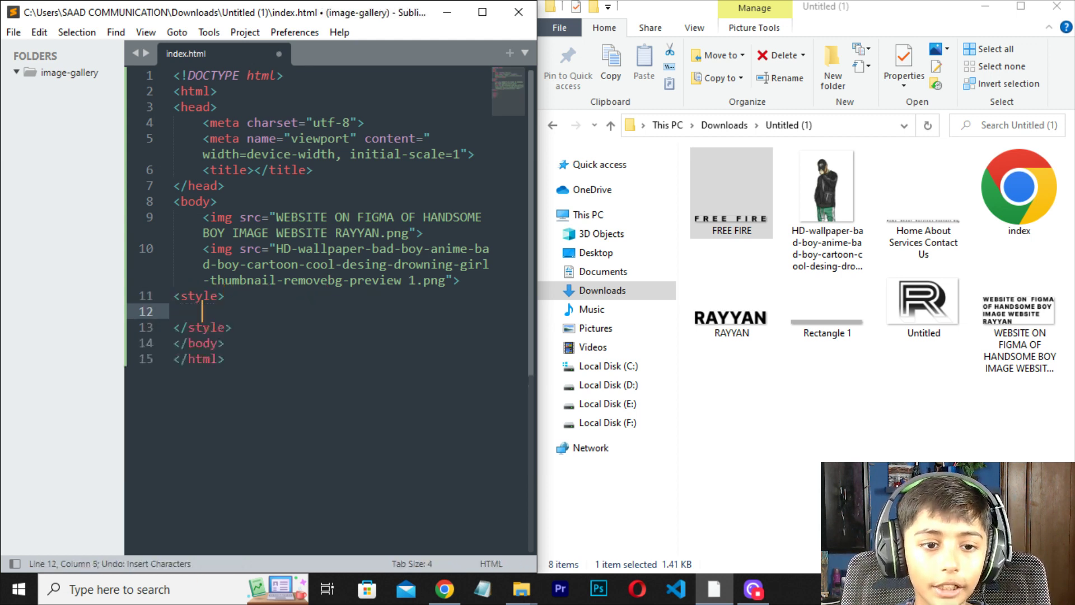
# - Add an img rule with text-align: center inside the style block and save index.html
pyautogui.write('i')
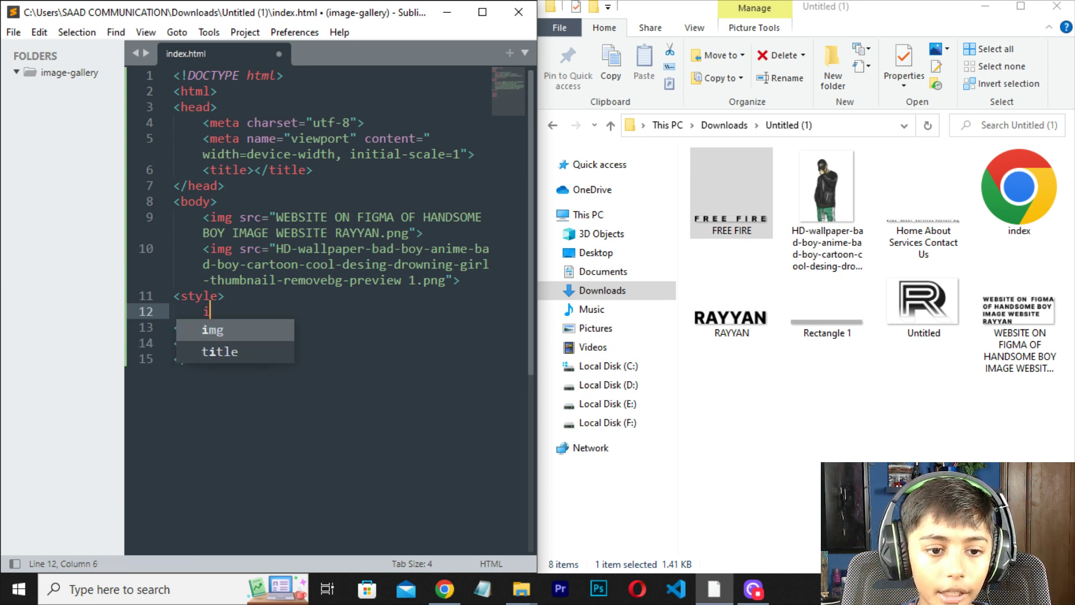
pyautogui.write('mg{')
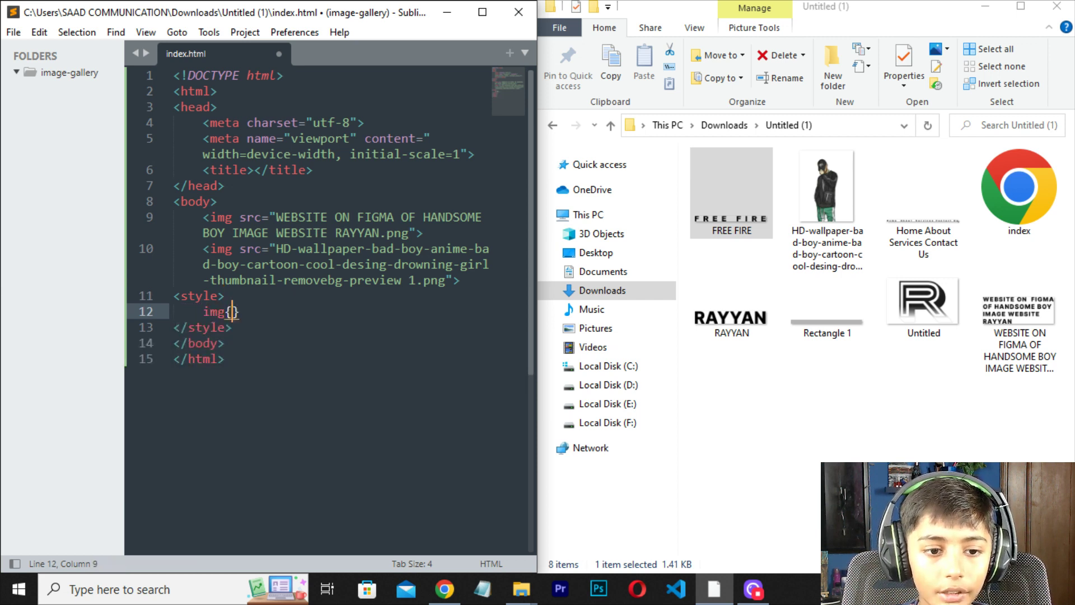
pyautogui.press('Return')
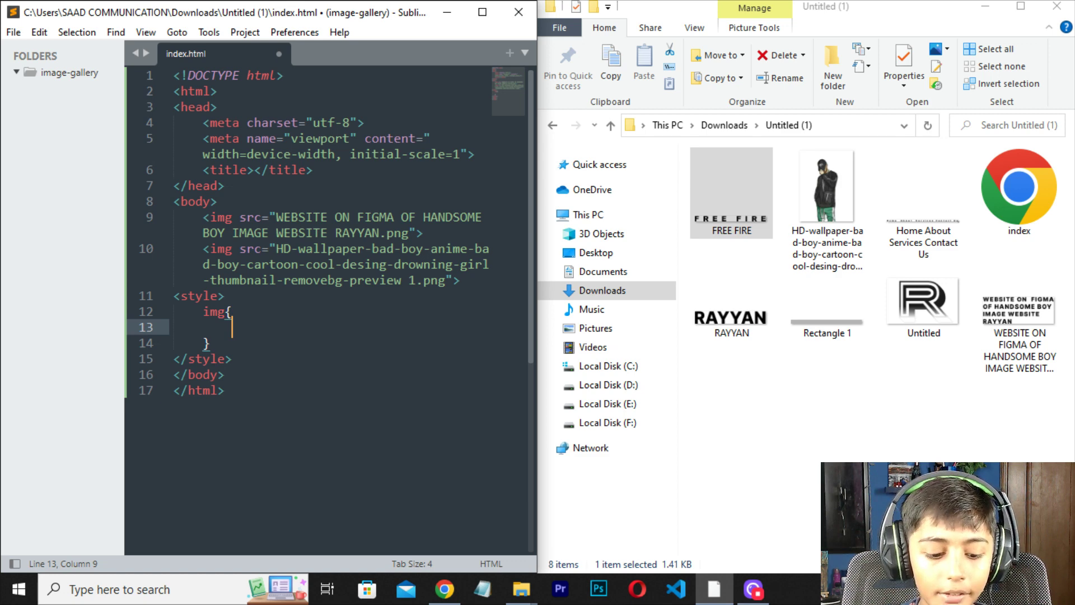
pyautogui.write('text-align: center;')
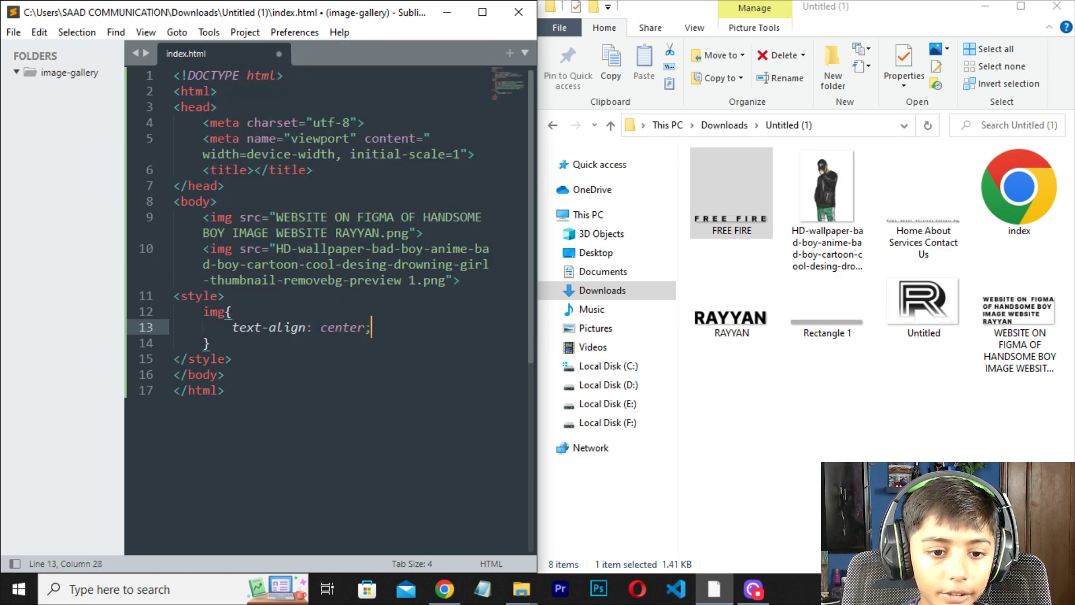
pyautogui.press('Return')
pyautogui.write('ba')
pyautogui.press('BackSpace')
pyautogui.press('BackSpace')
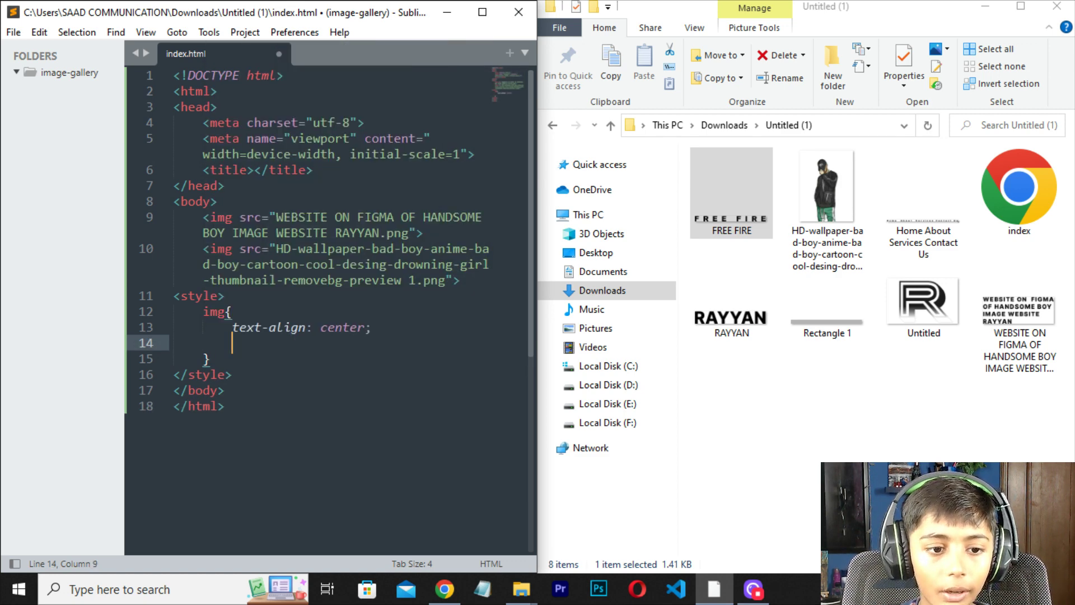
pyautogui.hotkey('ctrl', 's')
# - Reload the index.html preview in Chrome and maximise the window
pyautogui.click(440, 595)
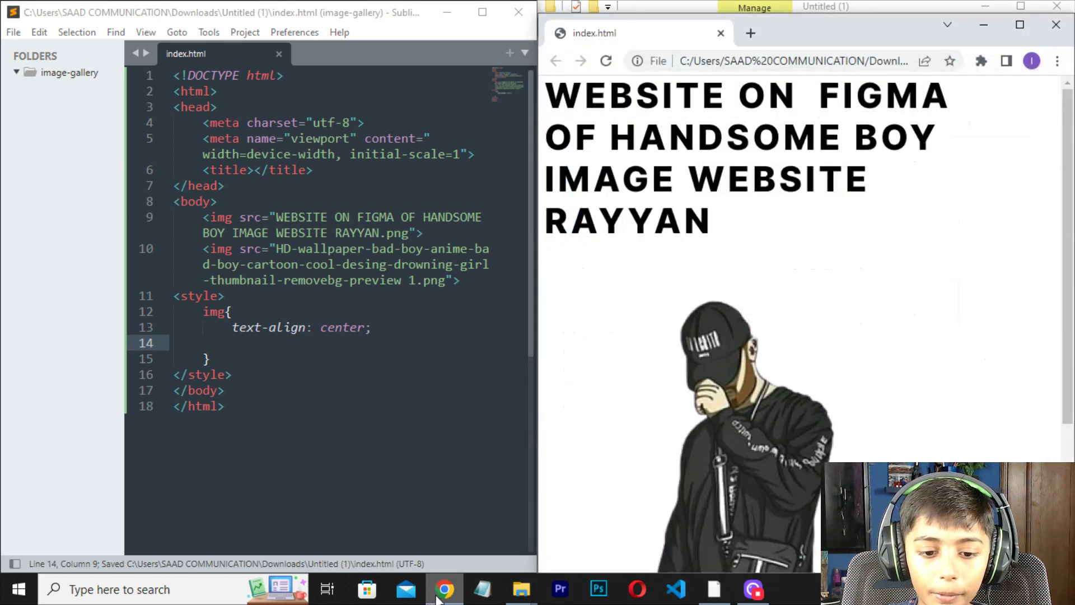
pyautogui.click(606, 60)
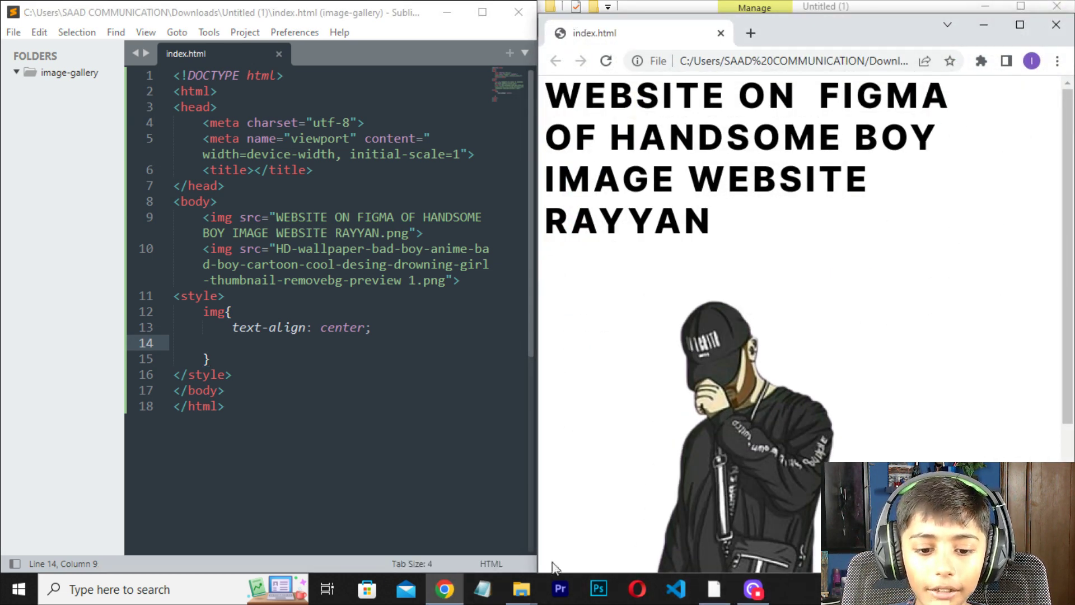
pyautogui.click(1020, 25)
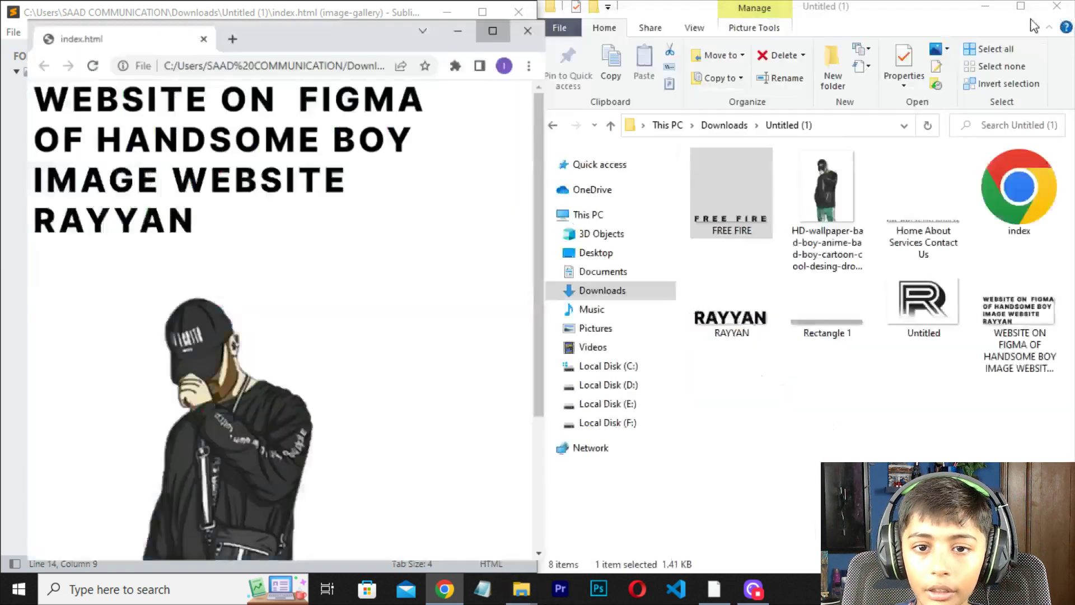
# - Close Chrome, Sublime Text and File Explorer, then open a fresh Chrome window
pyautogui.click(1057, 11)
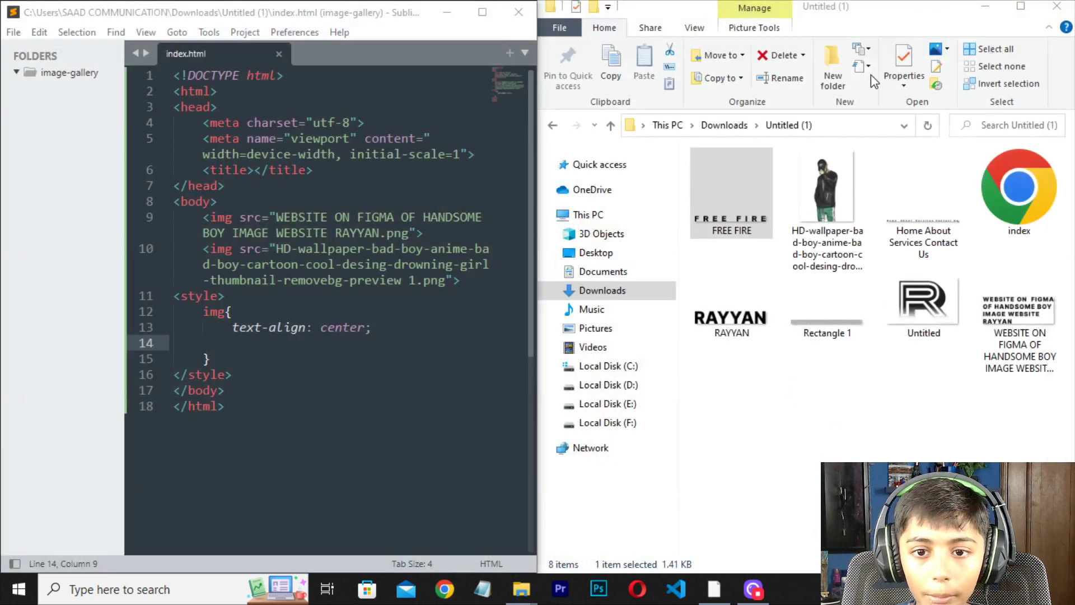
pyautogui.click(519, 12)
pyautogui.click(1057, 6)
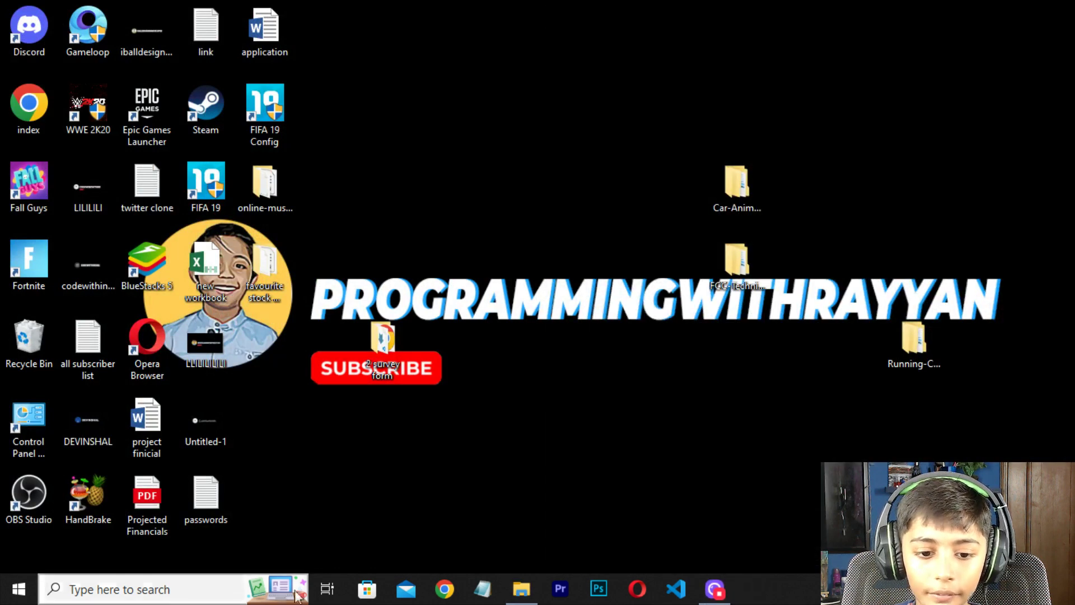
pyautogui.click(443, 576)
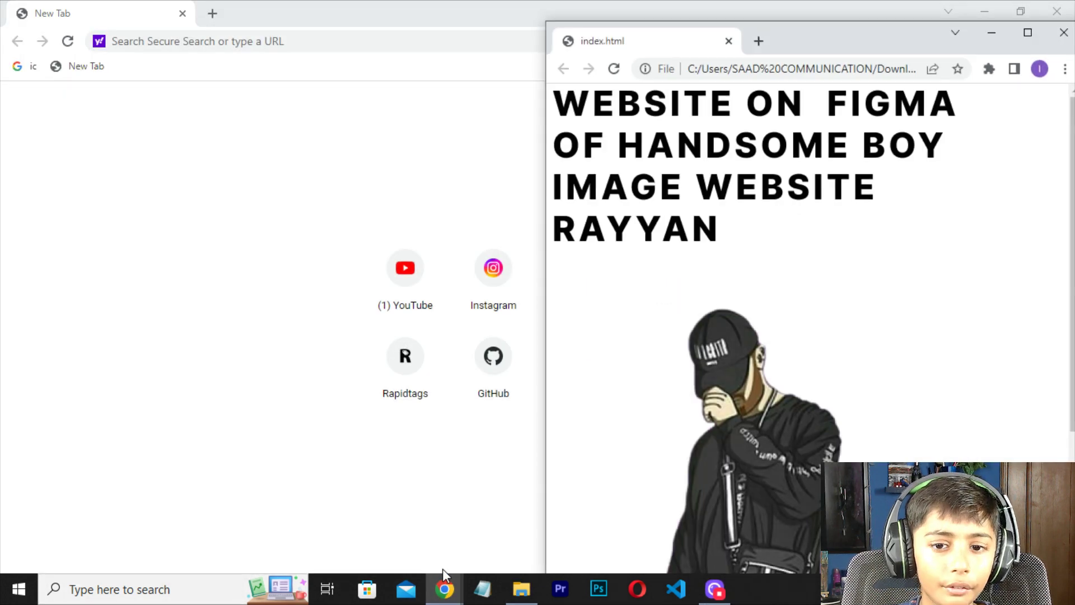
# - Go to Figma's recently viewed files via the 'fig' address-bar suggestion
pyautogui.click(624, 7)
pyautogui.write('f')
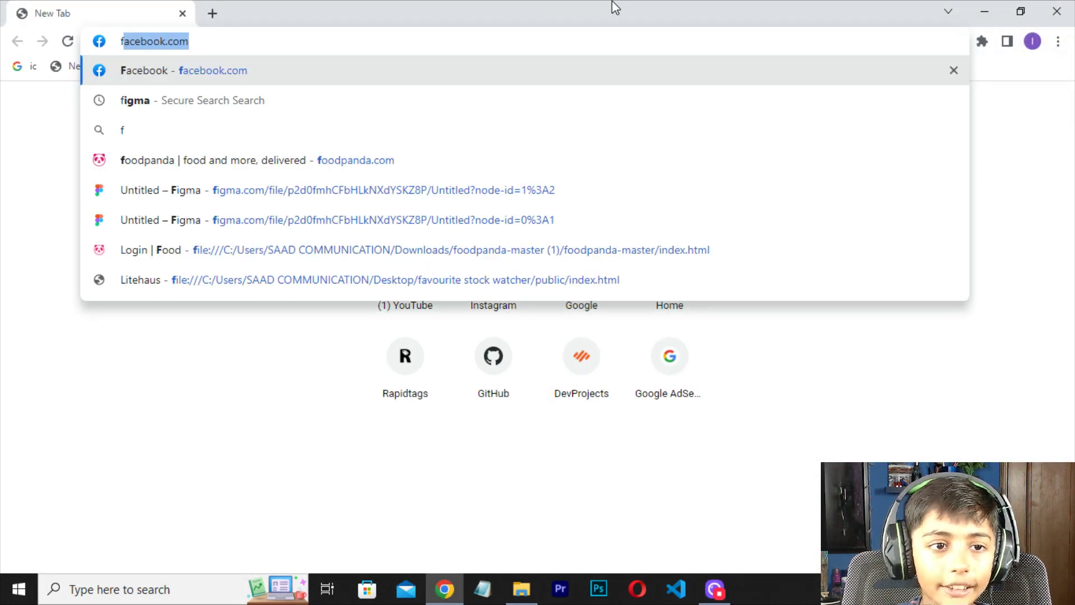
pyautogui.write('ig')
pyautogui.press('Down')
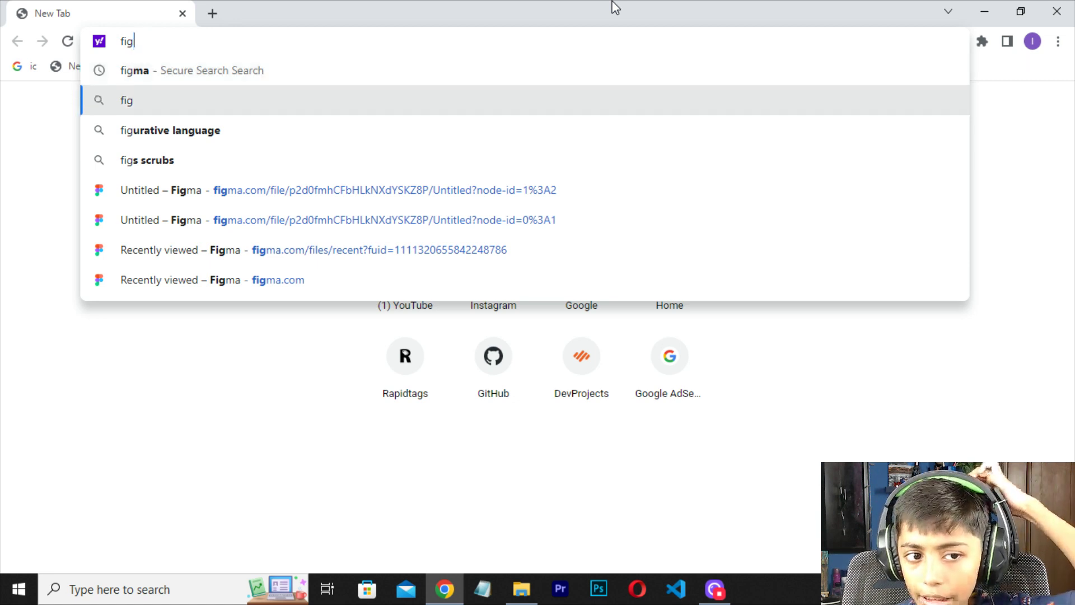
pyautogui.press('Down')
pyautogui.press('Down')
pyautogui.press('Down')
pyautogui.press('Down')
pyautogui.press('Down')
pyautogui.press('Down')
pyautogui.press('Return')
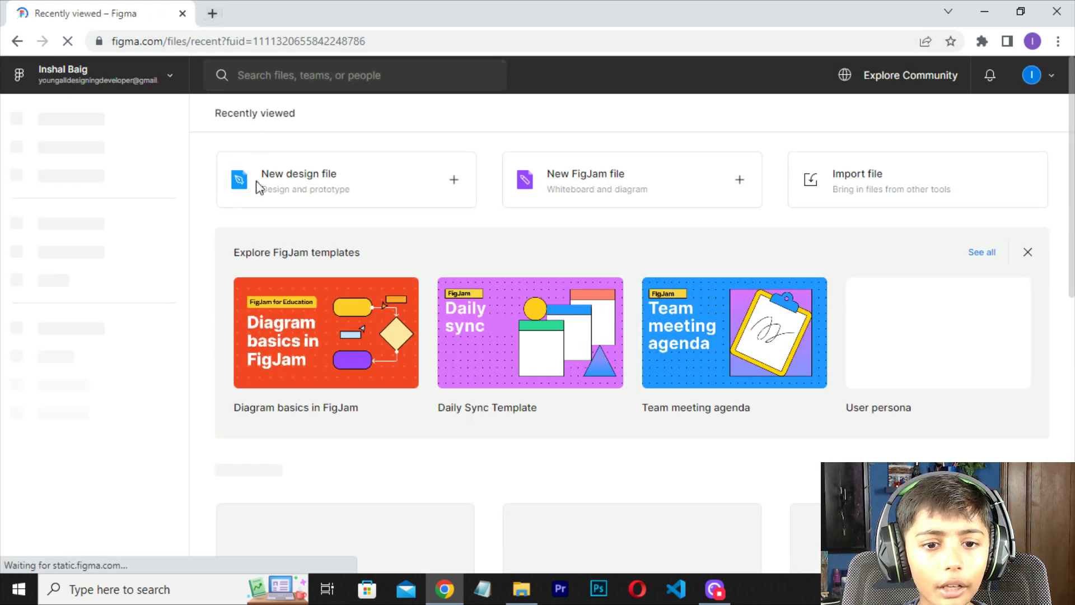
pyautogui.scroll(-5, 439, 224)
pyautogui.scroll(-2, 253, 248)
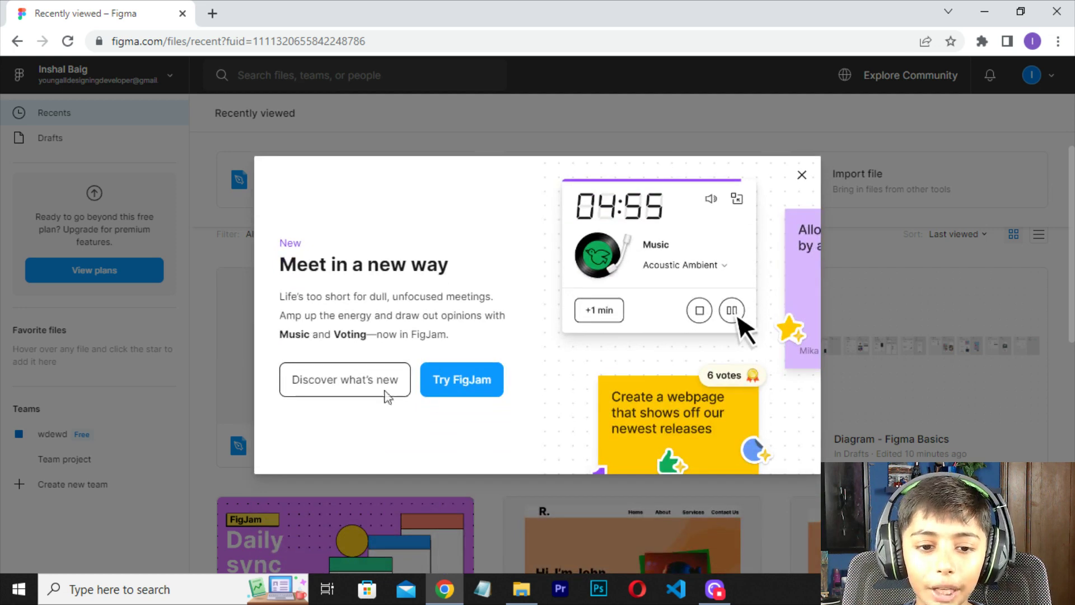
# - Dismiss the FigJam announcement and open the Wireframing in Figma file
pyautogui.click(386, 395)
pyautogui.hotkey('ctrl', 'shift', 'Tab')
pyautogui.scroll(-7, 411, 343)
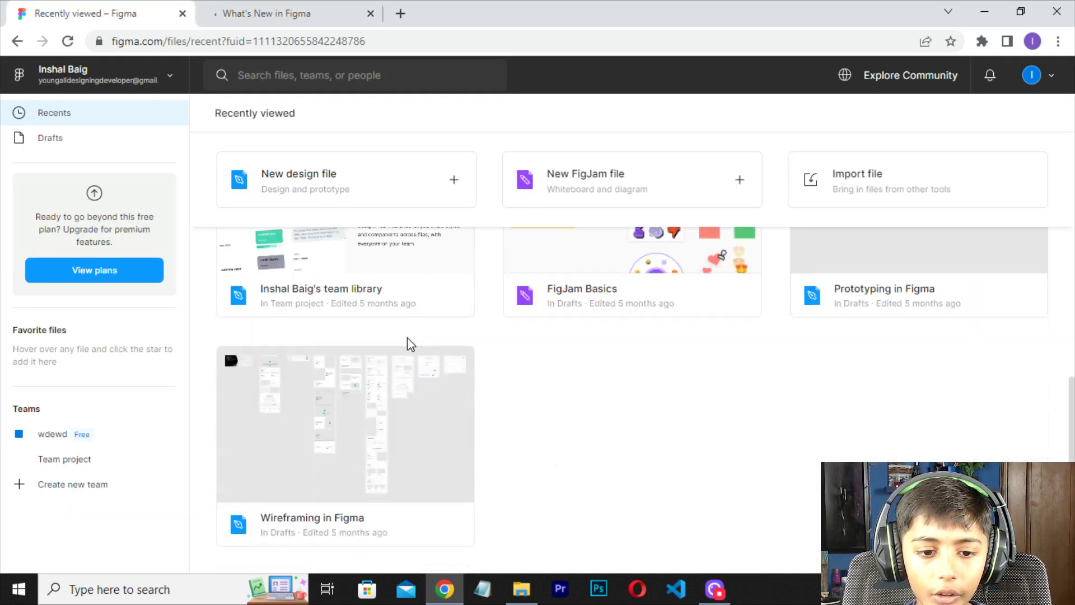
pyautogui.click(363, 403)
pyautogui.click(371, 13)
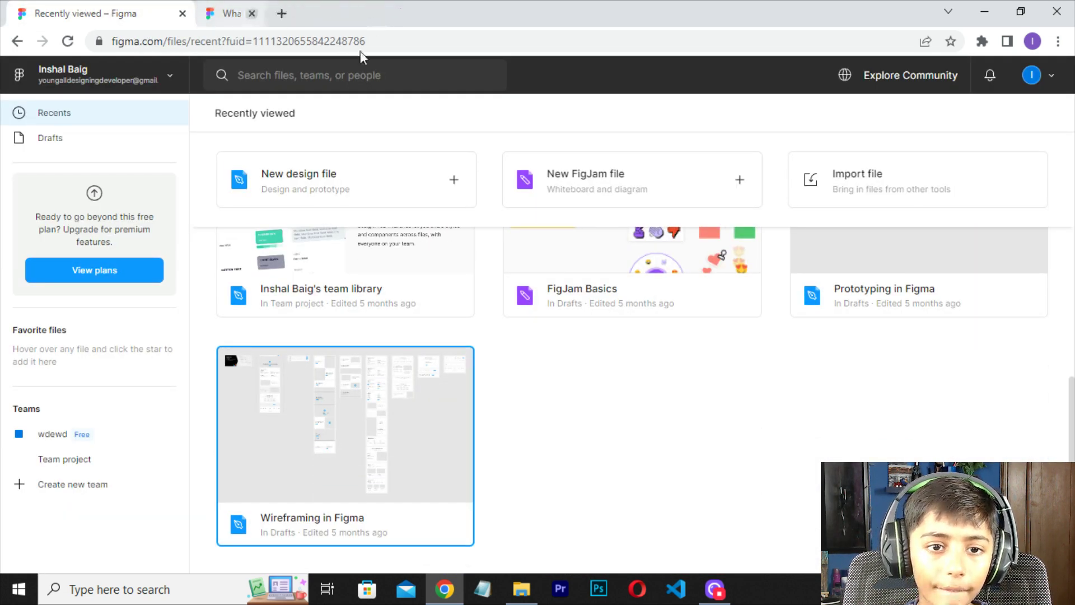
pyautogui.doubleClick(295, 382)
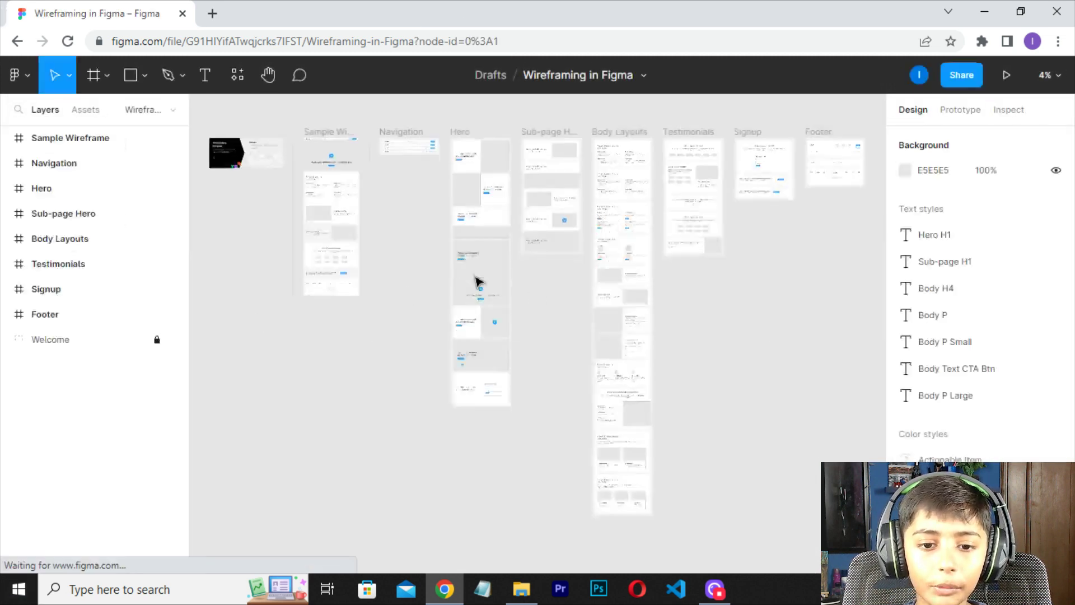
# - Select all eight Hero frames A to H, starting from Hero E
pyautogui.scroll(3, 476, 283)
pyautogui.scroll(3, 478, 285)
pyautogui.scroll(2, 476, 336)
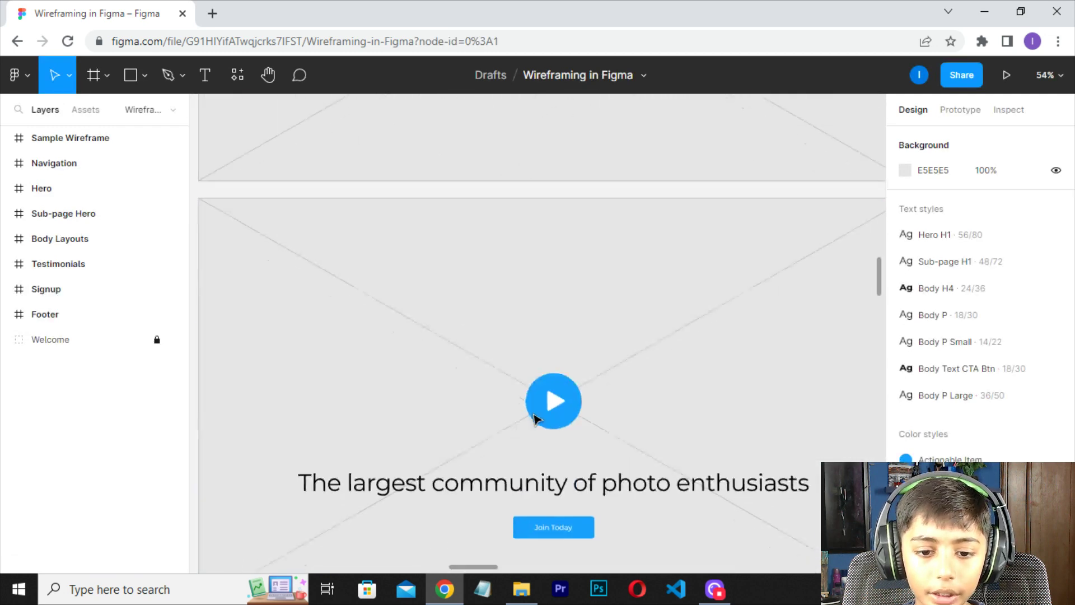
pyautogui.click(549, 387)
pyautogui.scroll(-5, 549, 399)
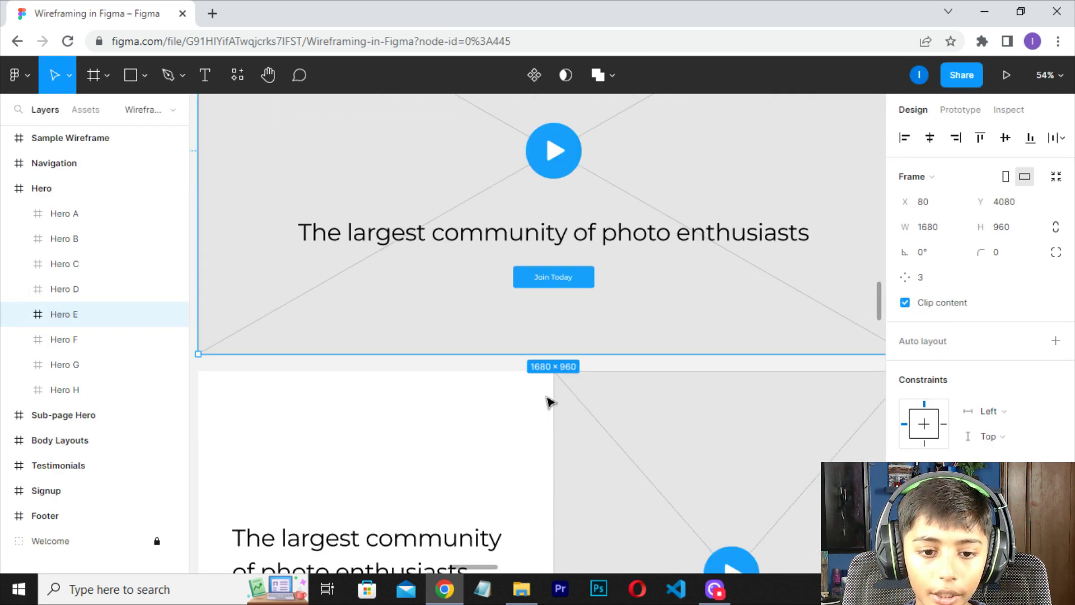
pyautogui.scroll(-5, 547, 401)
pyautogui.scroll(-5, 643, 310)
pyautogui.hotkey('ctrl', 'a')
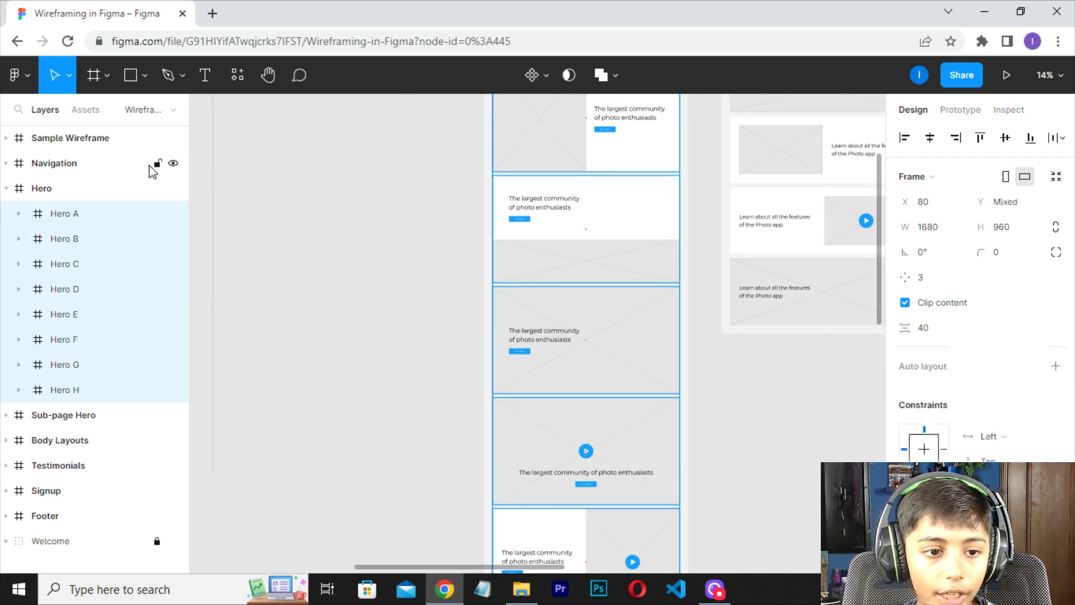
# - Export the selected Hero frames as a Wireframing in Figma zip download
pyautogui.scroll(-5, 1028, 423)
pyautogui.scroll(-1, 985, 428)
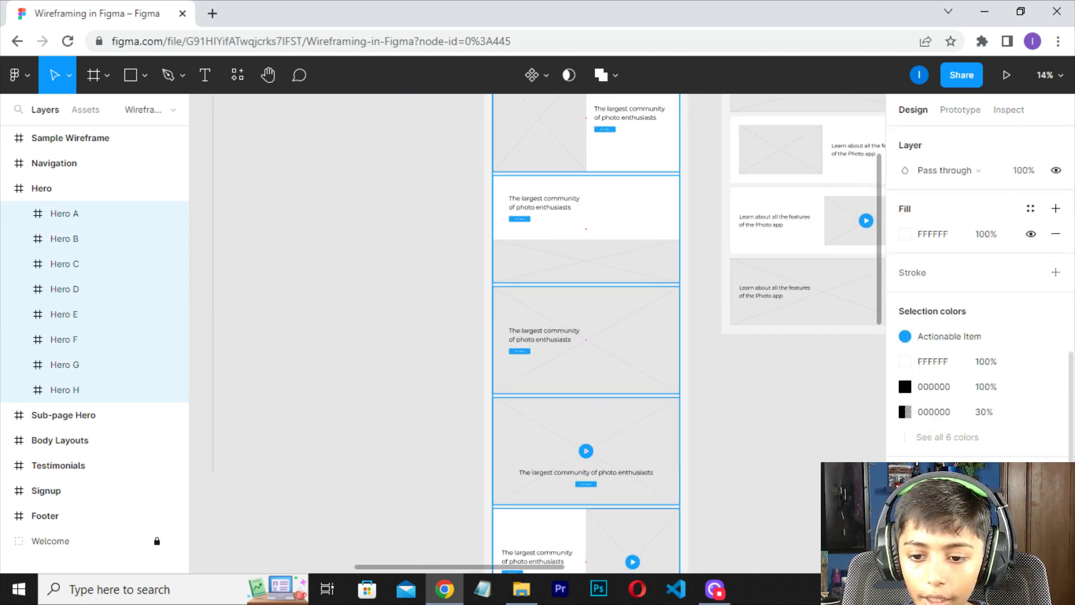
pyautogui.scroll(-2, 980, 336)
pyautogui.click(977, 504)
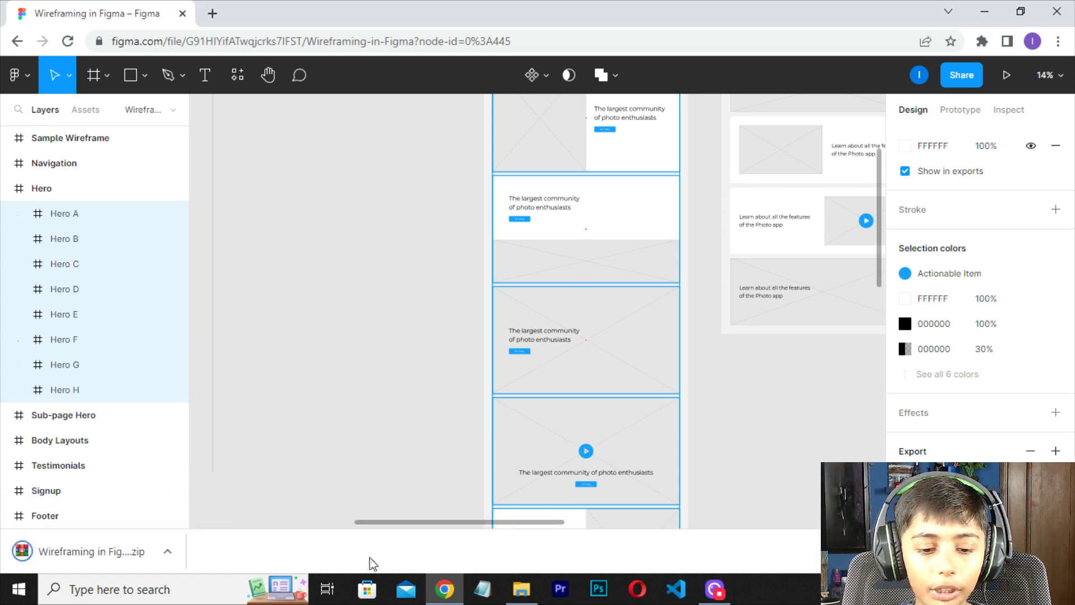
pyautogui.click(510, 598)
# - Delete eight recent Downloads items, including the Wireframing in Figma zip and Untitled folders
pyautogui.click(68, 289)
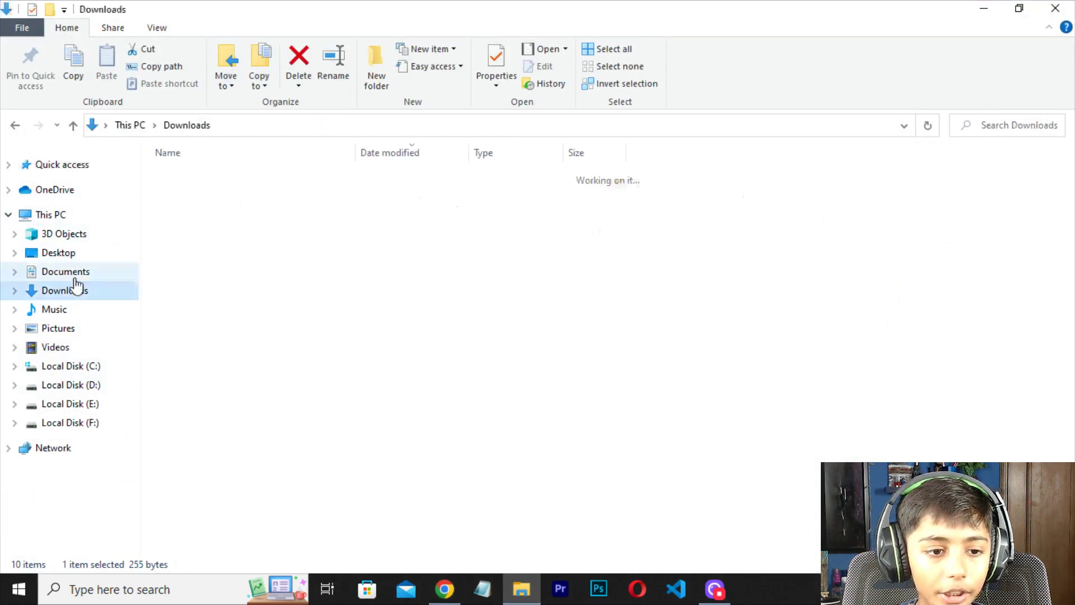
pyautogui.click(247, 196)
pyautogui.click(230, 212)
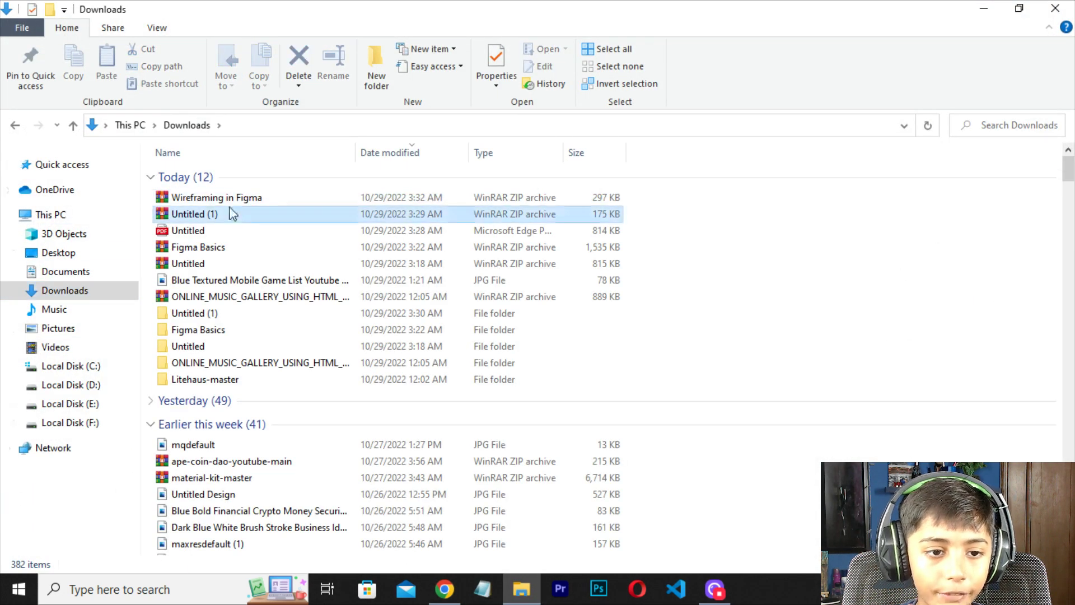
pyautogui.keyDown('ctrl'); pyautogui.click(229, 199); pyautogui.keyUp('ctrl')
pyautogui.keyDown('ctrl'); pyautogui.click(213, 246); pyautogui.keyUp('ctrl')
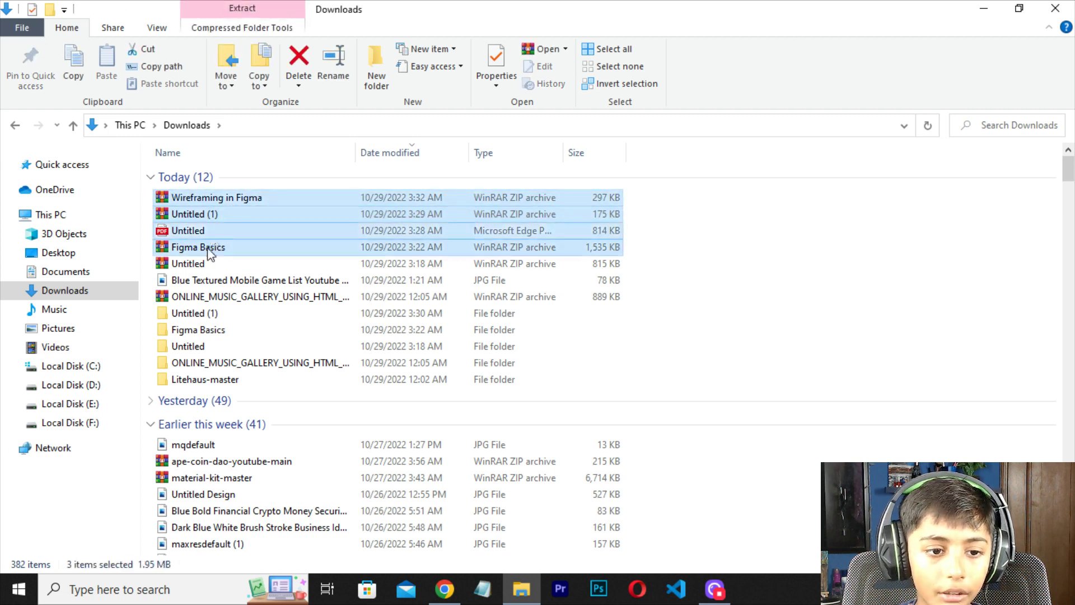
pyautogui.keyDown('ctrl'); pyautogui.click(207, 230); pyautogui.keyUp('ctrl')
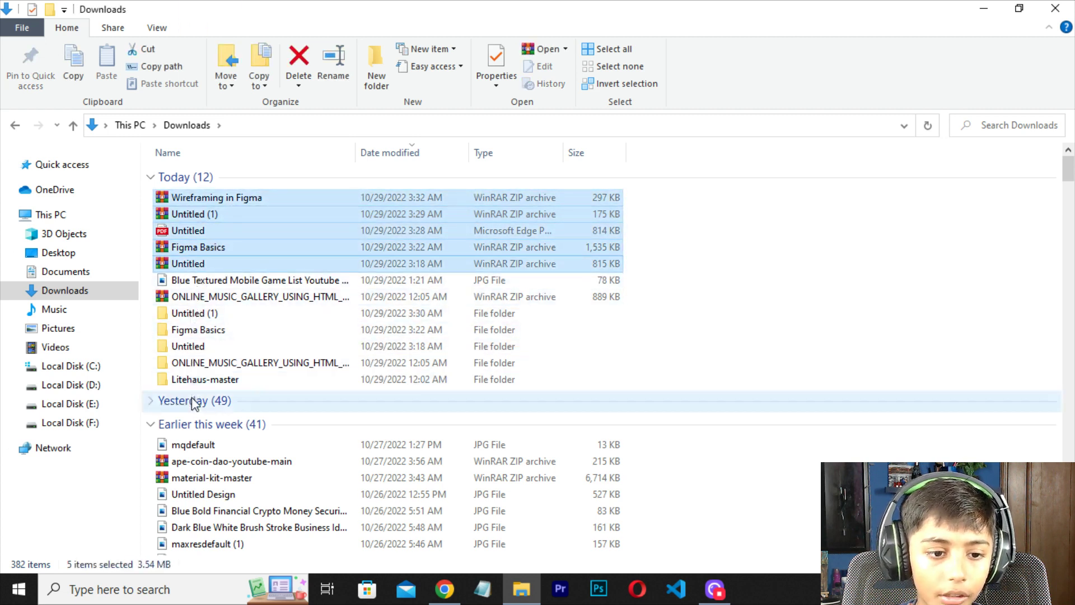
pyautogui.keyDown('ctrl'); pyautogui.click(198, 313); pyautogui.keyUp('ctrl')
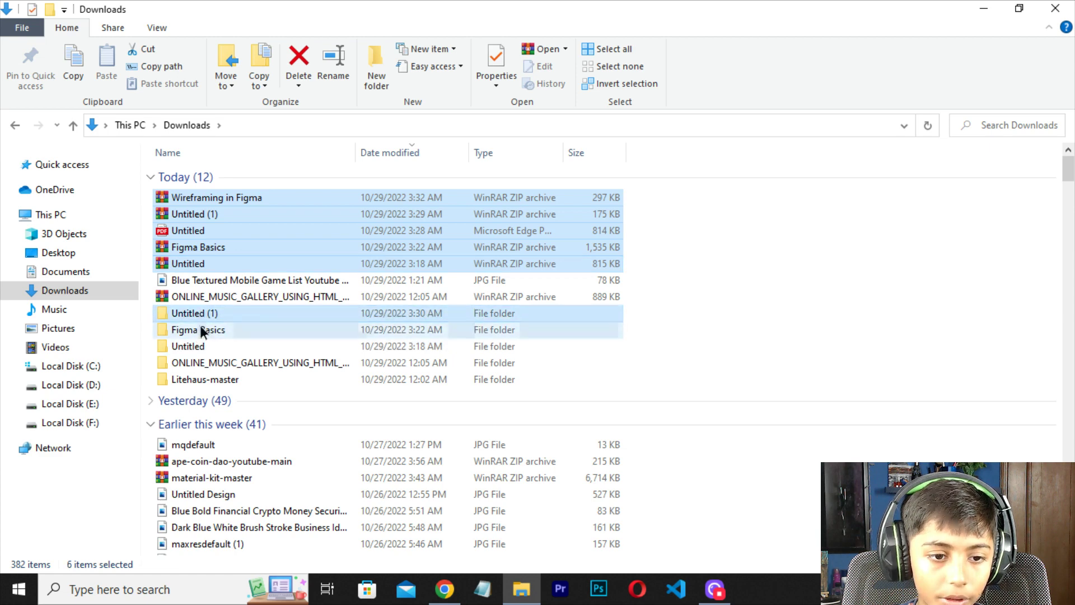
pyautogui.keyDown('ctrl'); pyautogui.click(205, 329); pyautogui.keyUp('ctrl')
pyautogui.keyDown('ctrl'); pyautogui.click(203, 349); pyautogui.keyUp('ctrl')
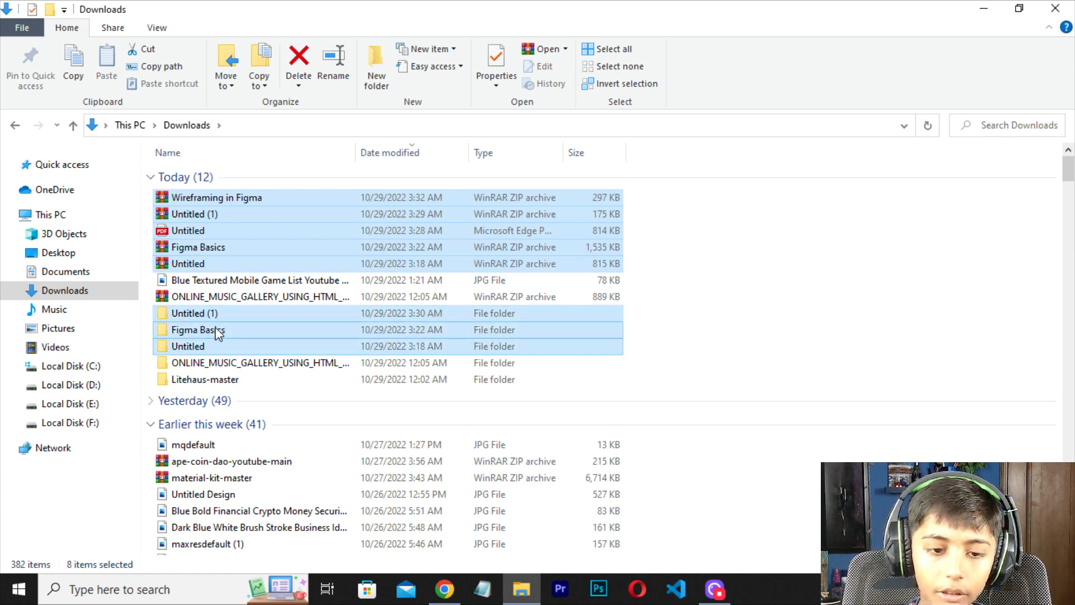
pyautogui.press('Delete')
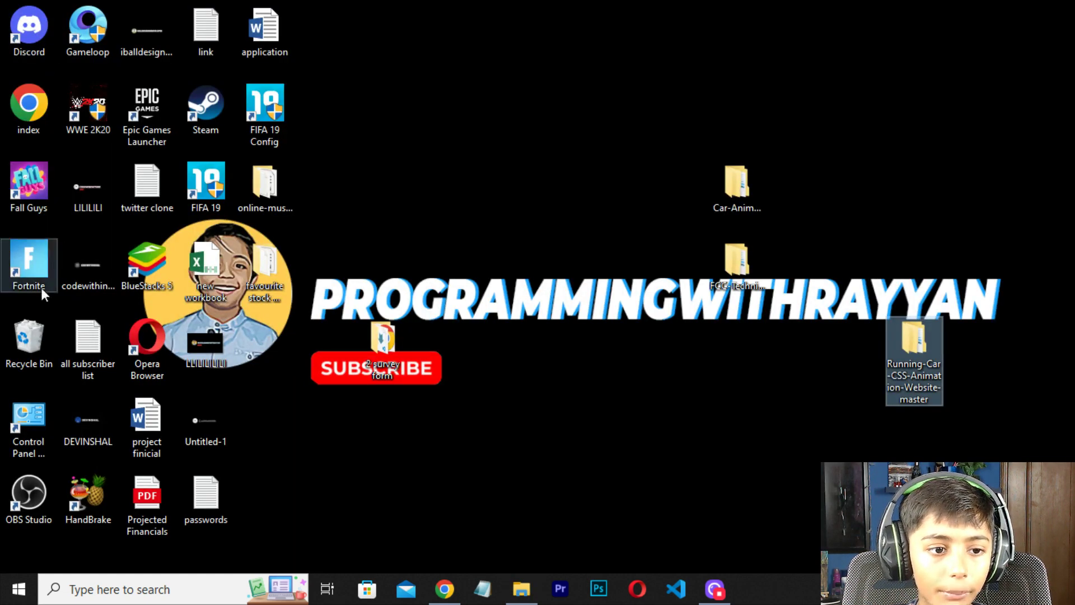
# - Empty the Recycle Bin and confirm permanent deletion
pyautogui.rightClick(29, 322)
pyautogui.click(93, 350)
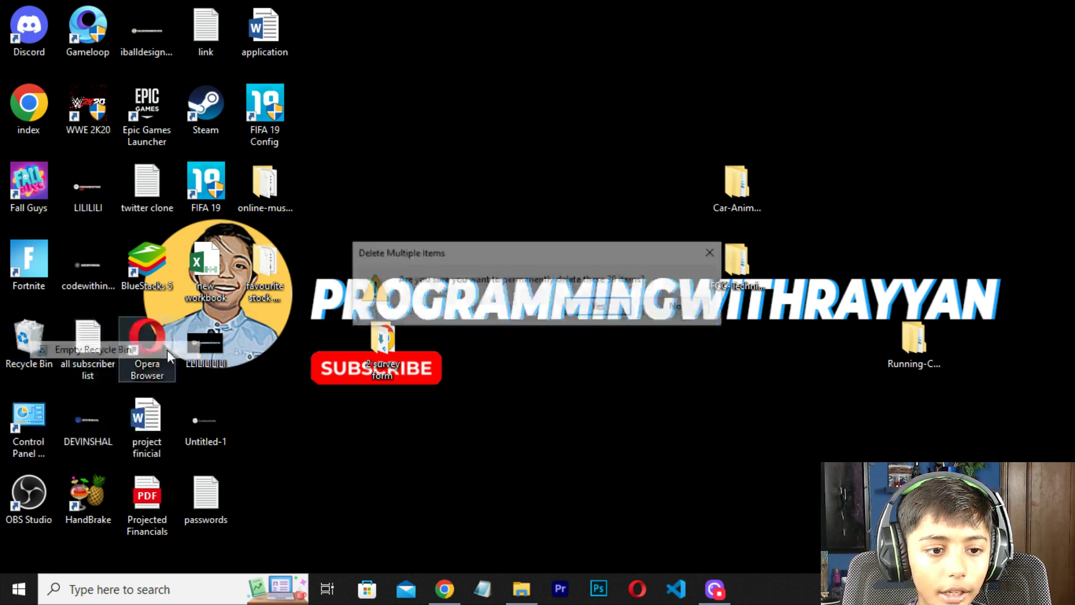
pyautogui.click(597, 306)
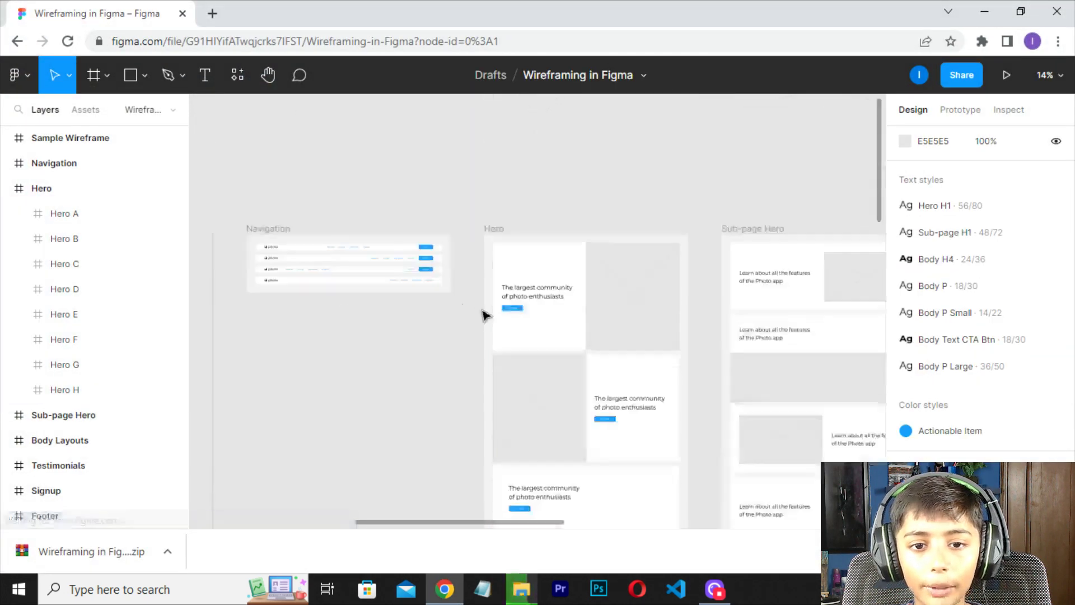
pyautogui.scroll(2, 483, 280)
pyautogui.scroll(-5, 482, 316)
pyautogui.scroll(-5, 495, 341)
pyautogui.scroll(-3, 509, 360)
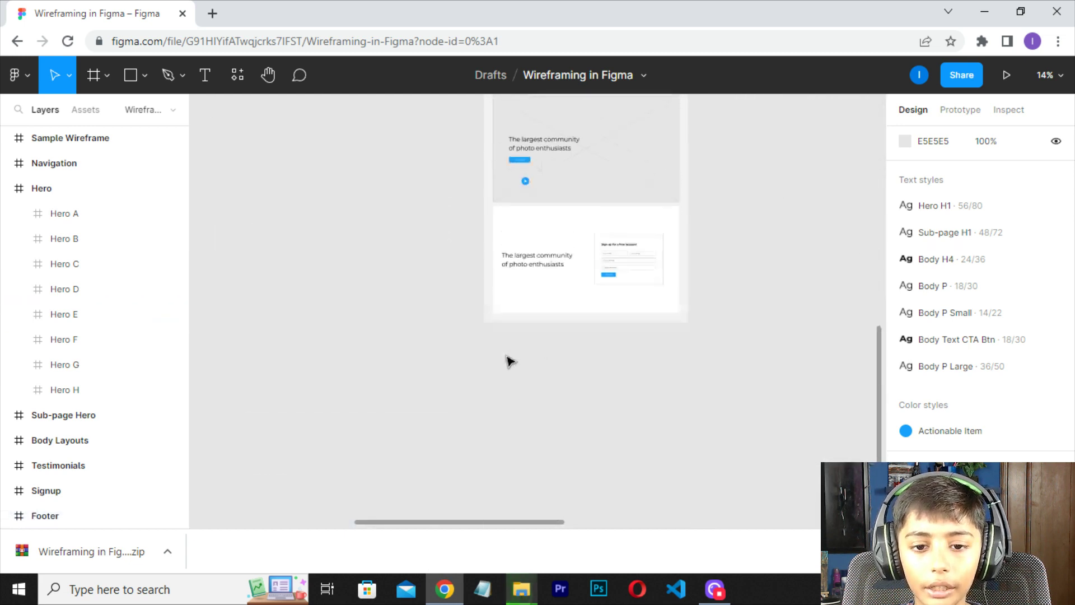
pyautogui.scroll(3, 510, 360)
pyautogui.scroll(-3, 516, 356)
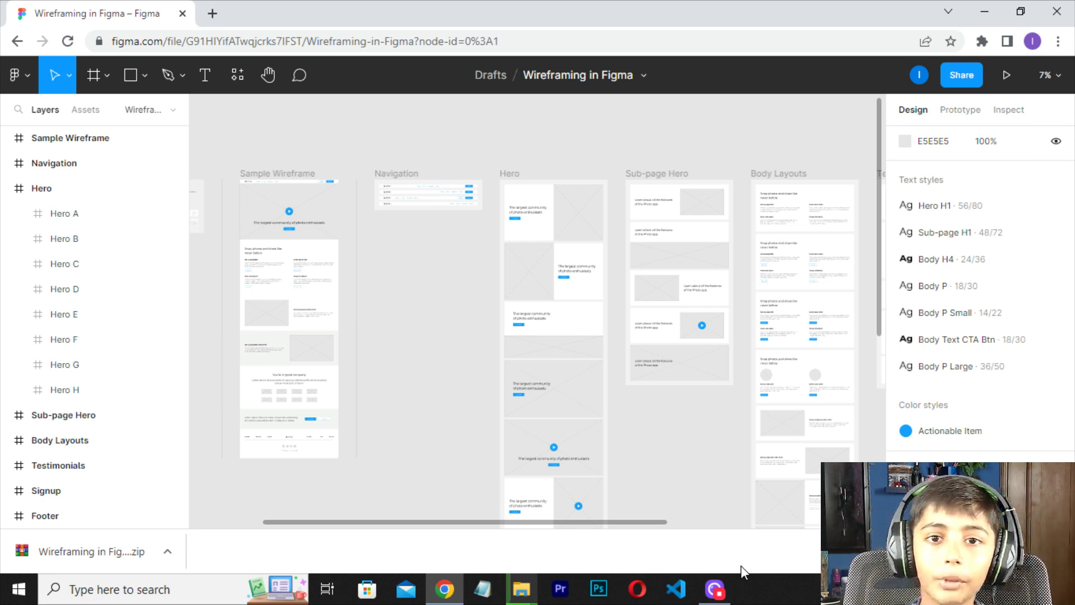
pyautogui.click(715, 589)
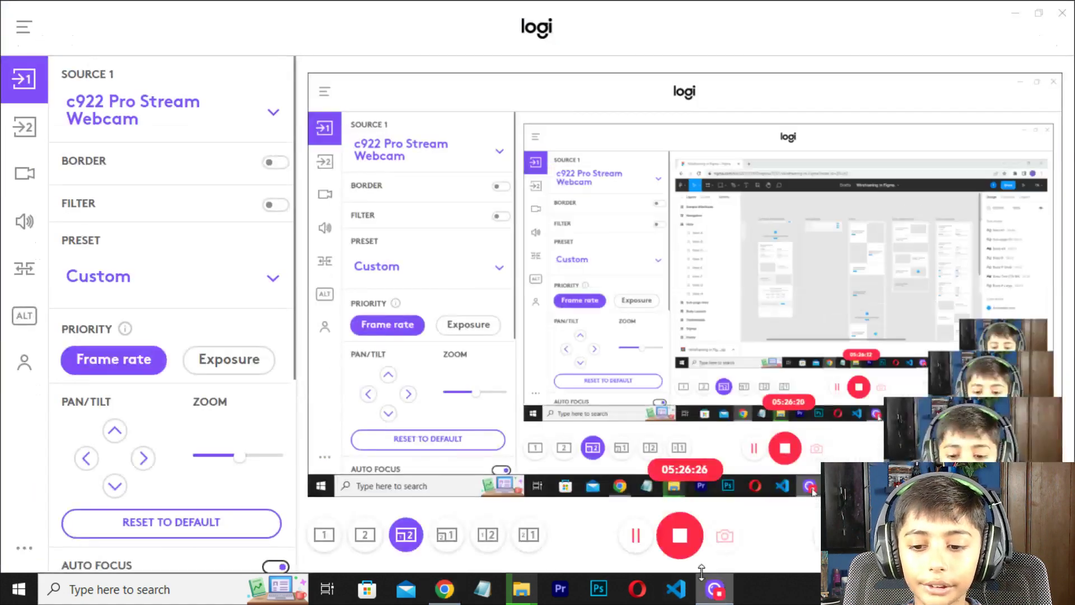